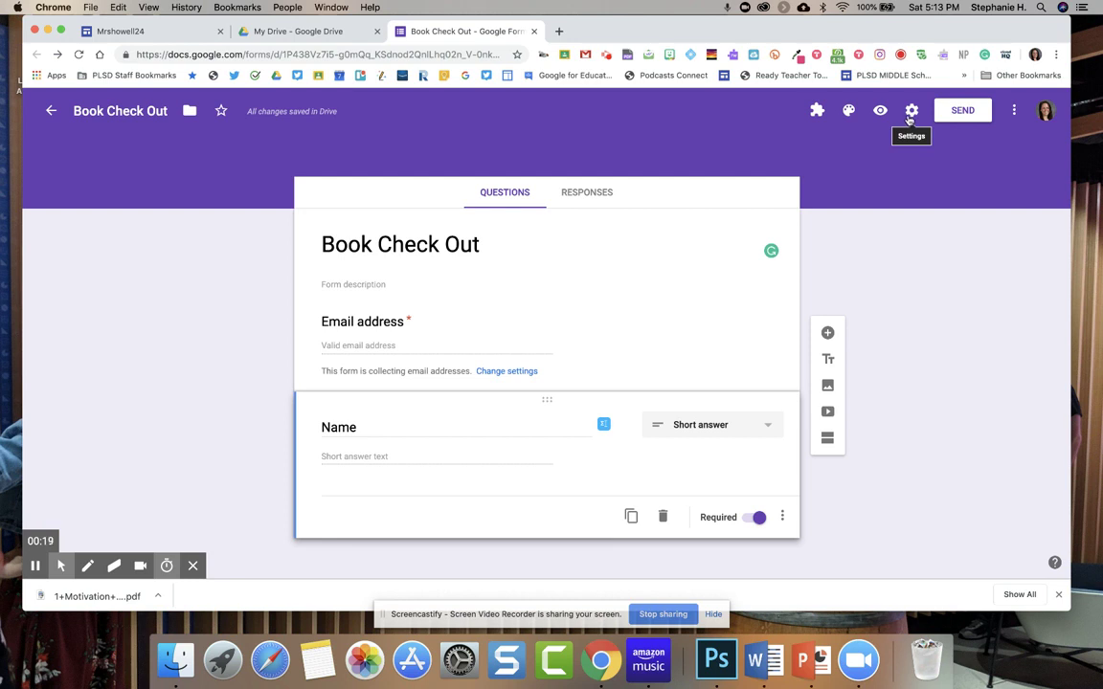
Save the form settings with Collect email addresses on and no sign-in or response limits.
left_click(910, 112)
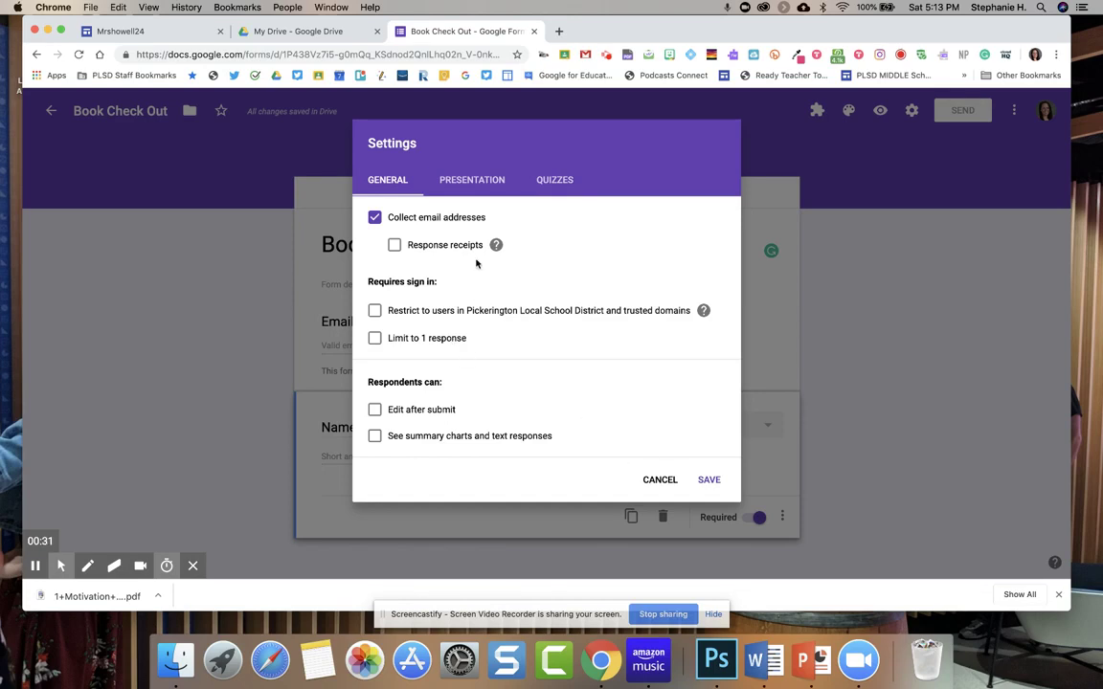
left_click(704, 477)
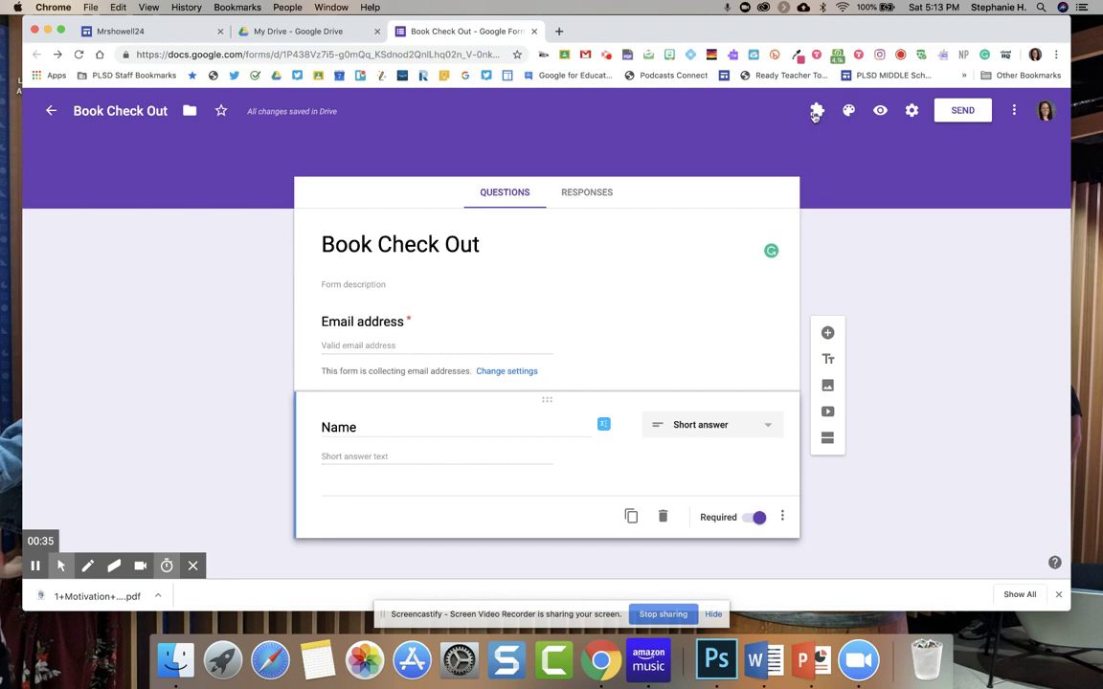
left_click(815, 113)
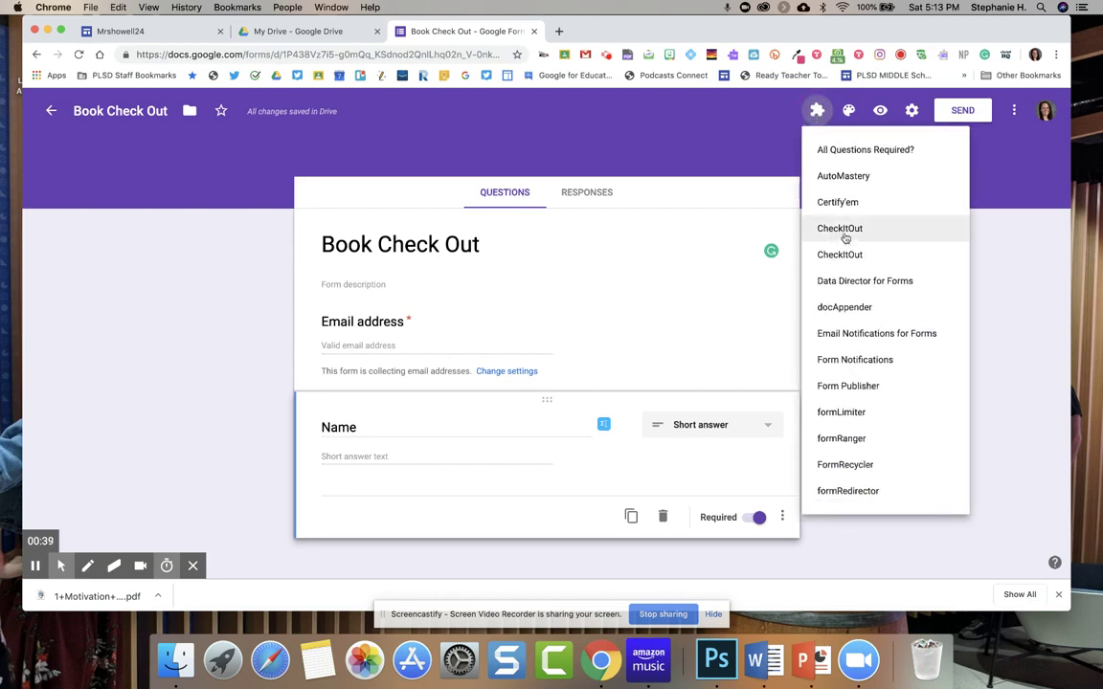
left_click(1015, 115)
left_click(1015, 113)
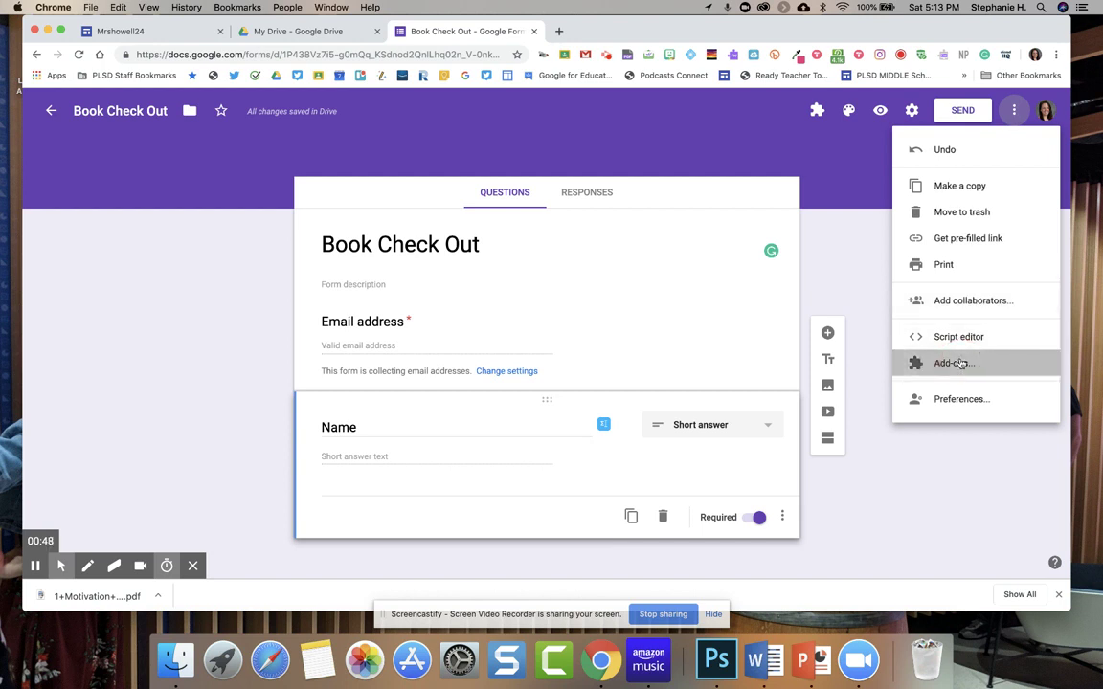
left_click(921, 363)
type("c")
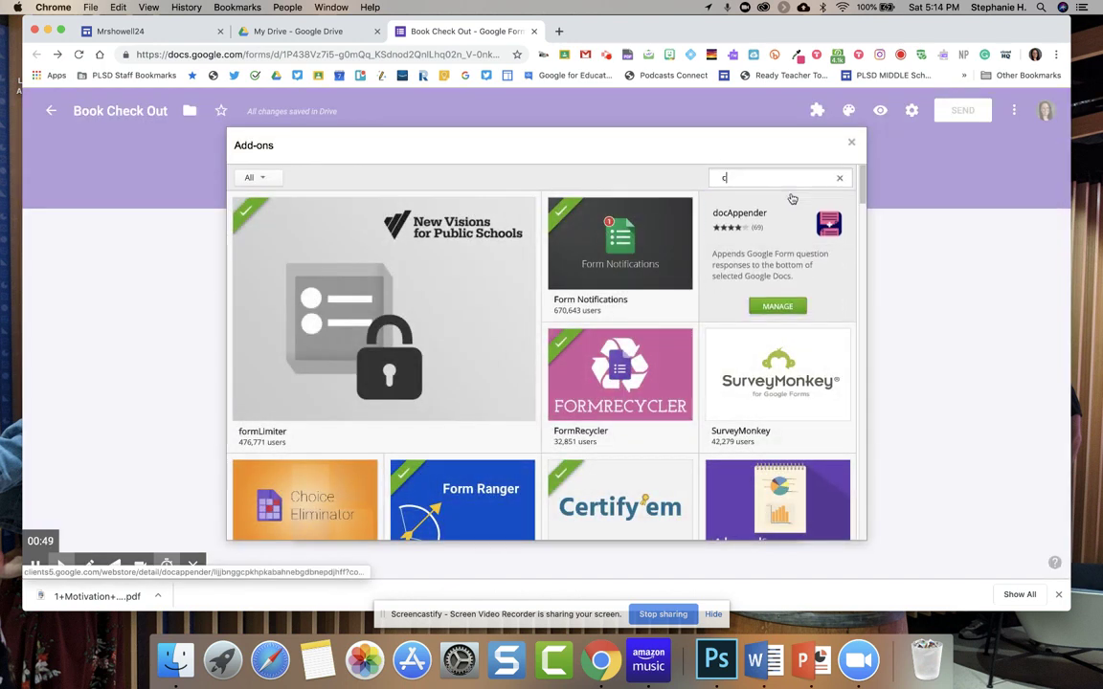
type("heckitout")
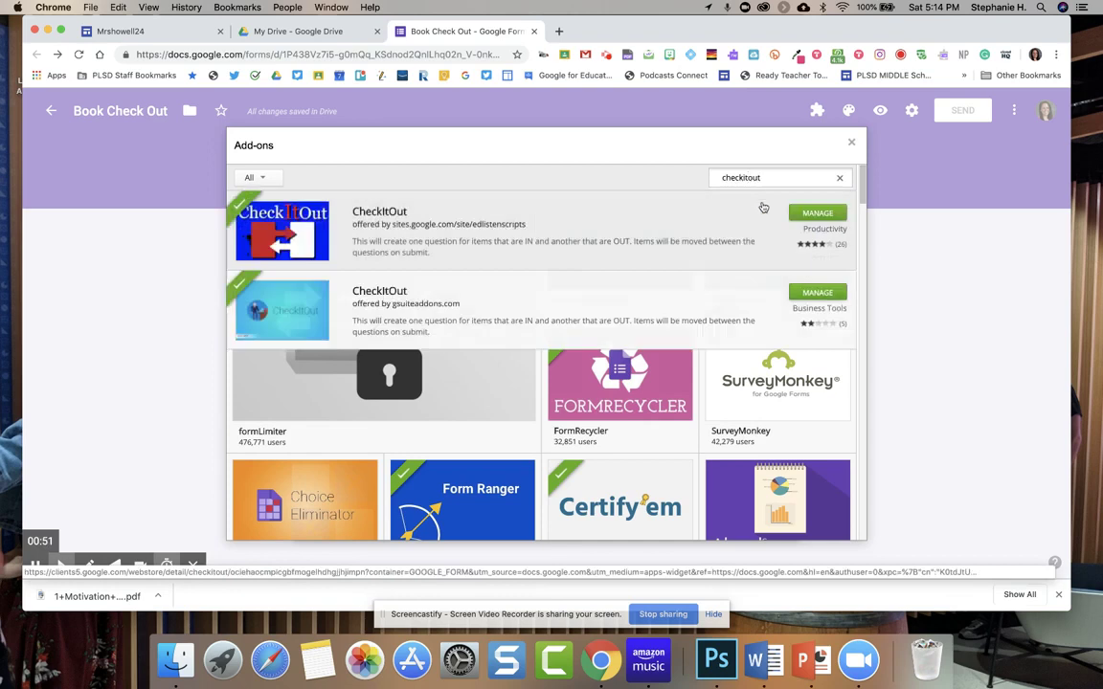
left_click(733, 295)
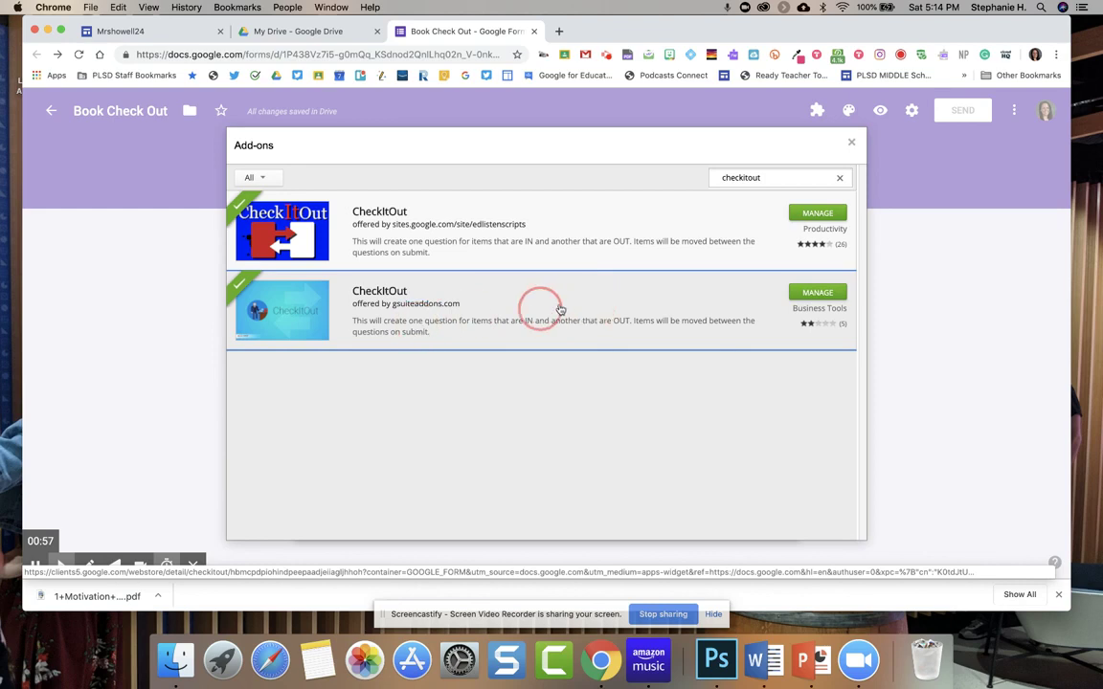
left_click(851, 141)
left_click(817, 110)
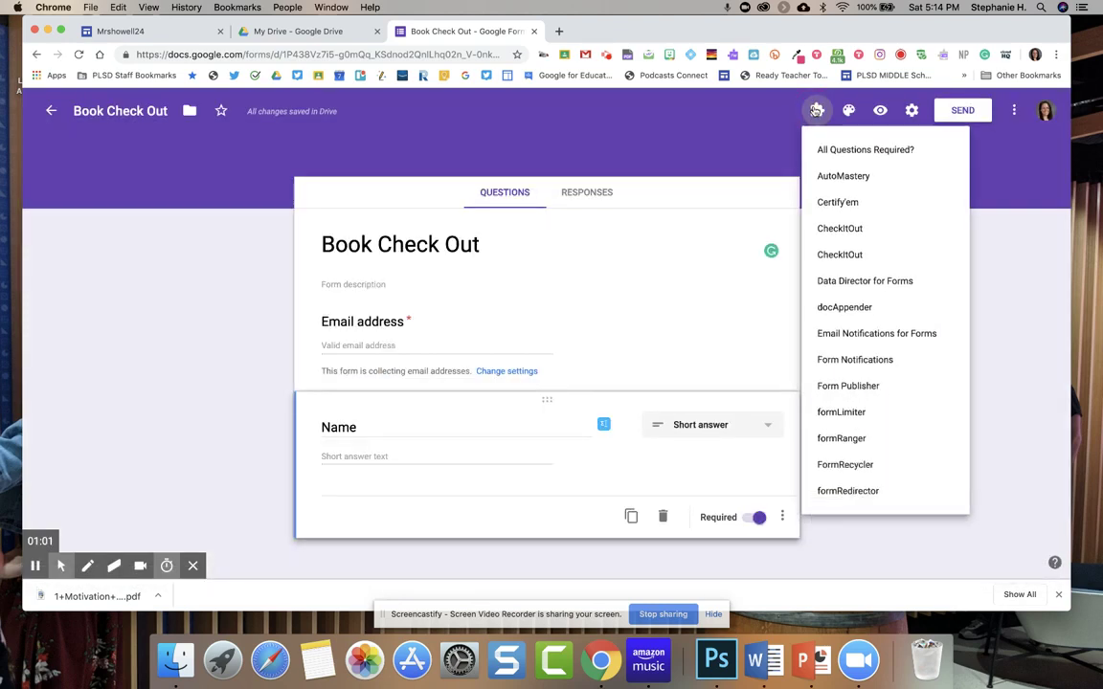
Start a new CheckItOut question set, keeping Add New and naming it 'Item'.
left_click(856, 228)
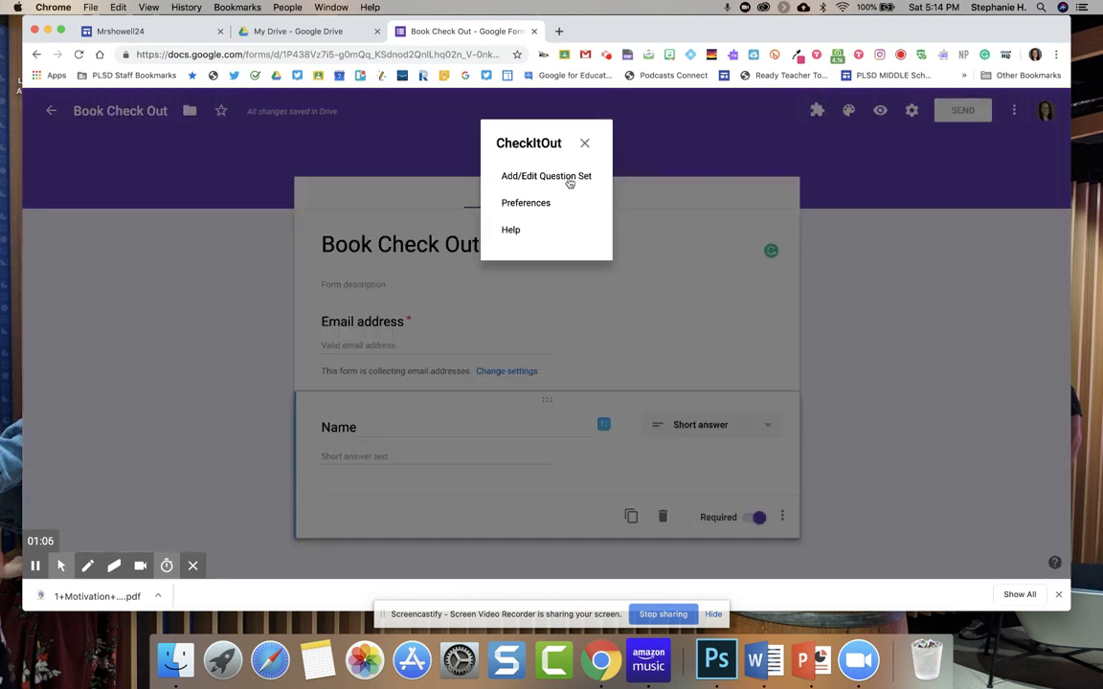
left_click(569, 180)
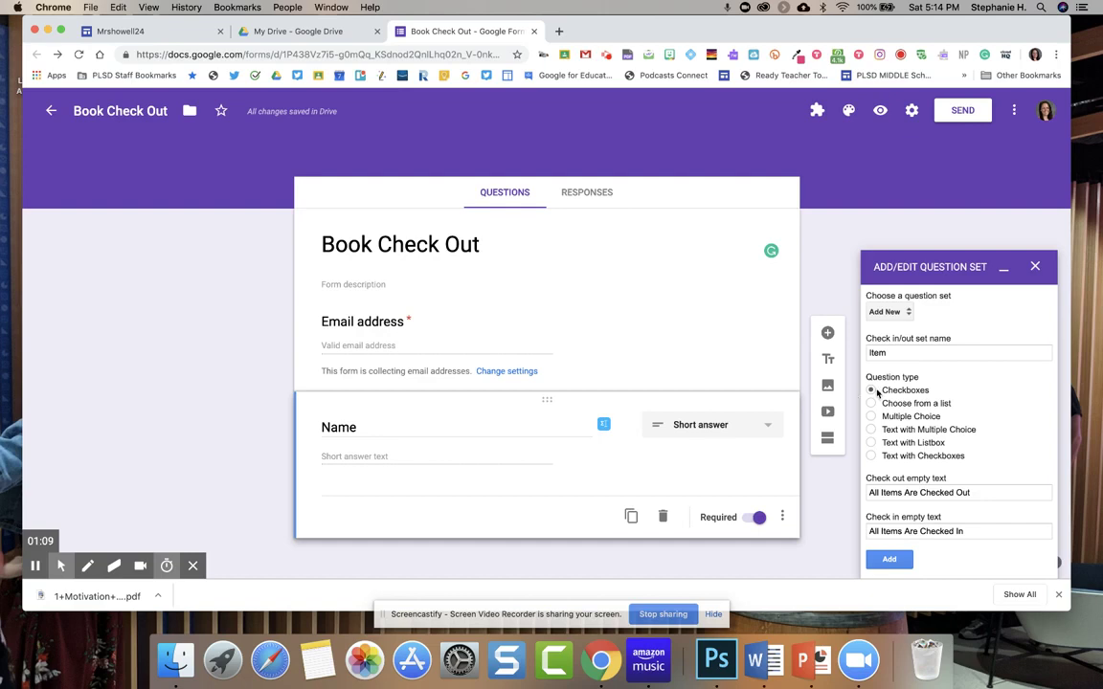
left_click(888, 313)
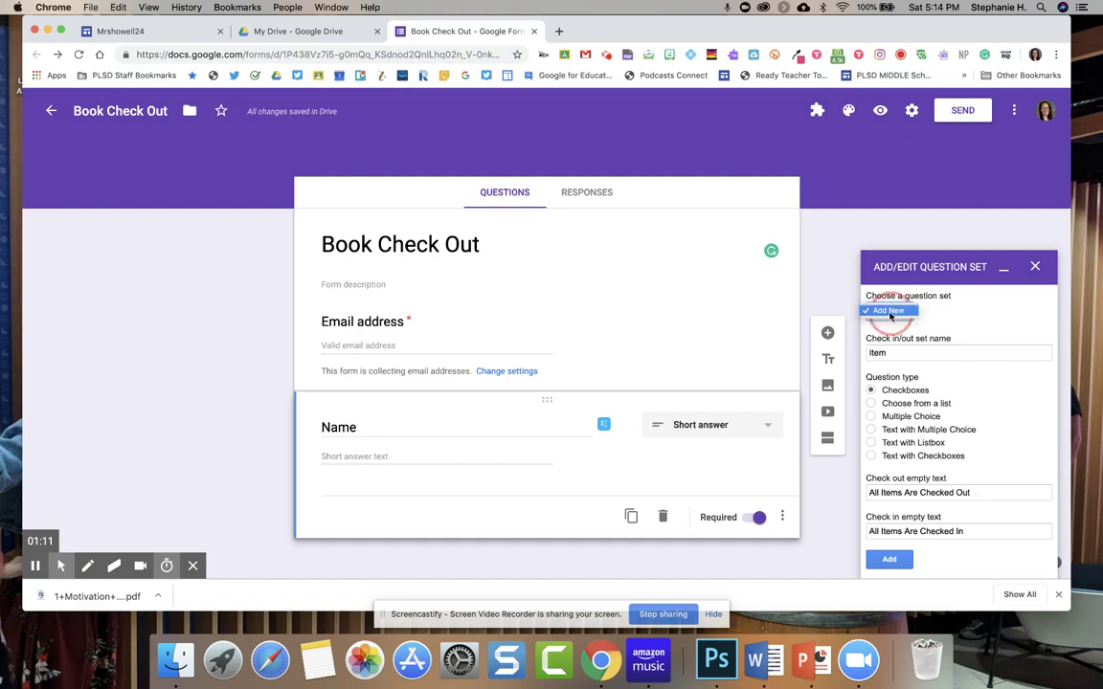
left_click(889, 311)
left_click(934, 352)
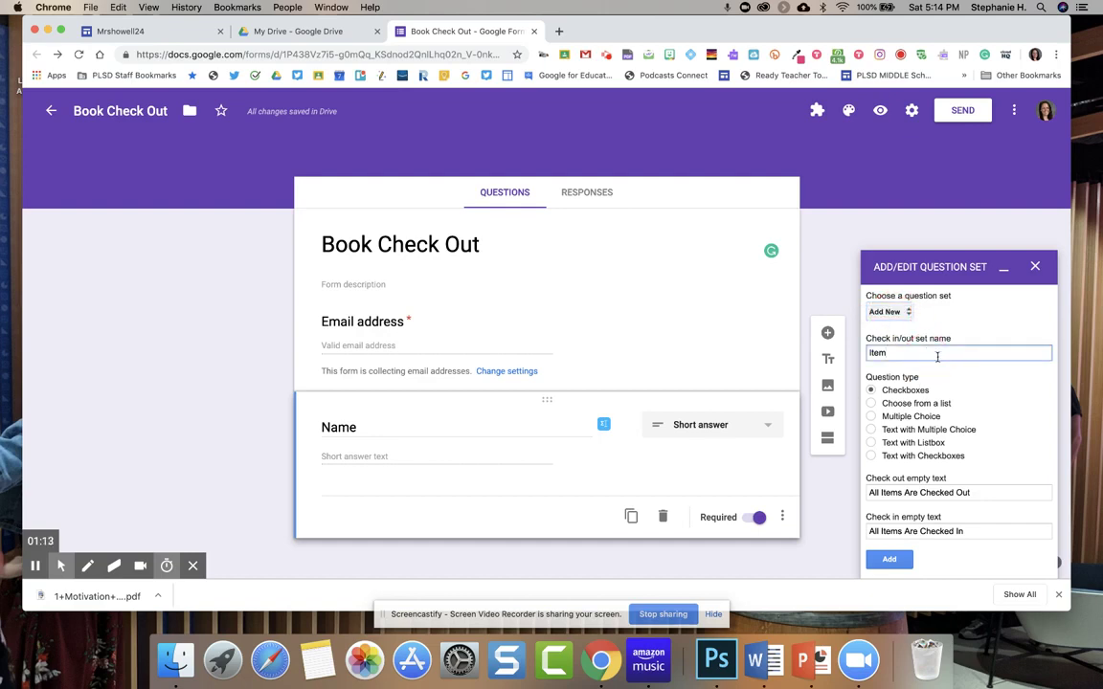
scroll(933, 356, "down", 3)
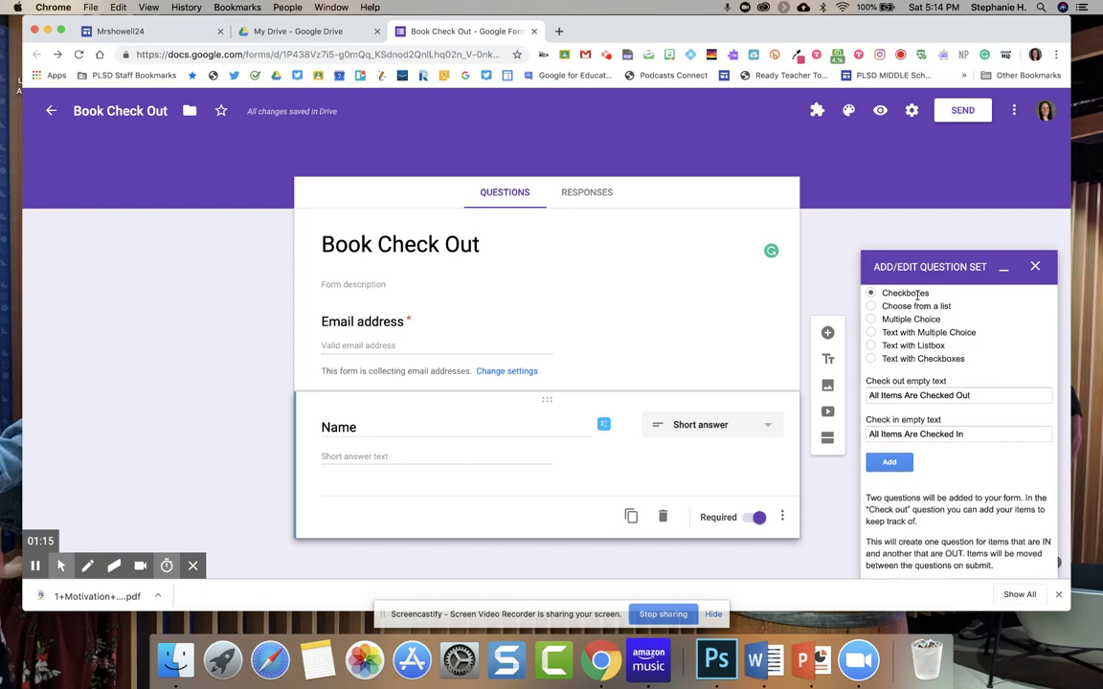
scroll(917, 297, "up", 2)
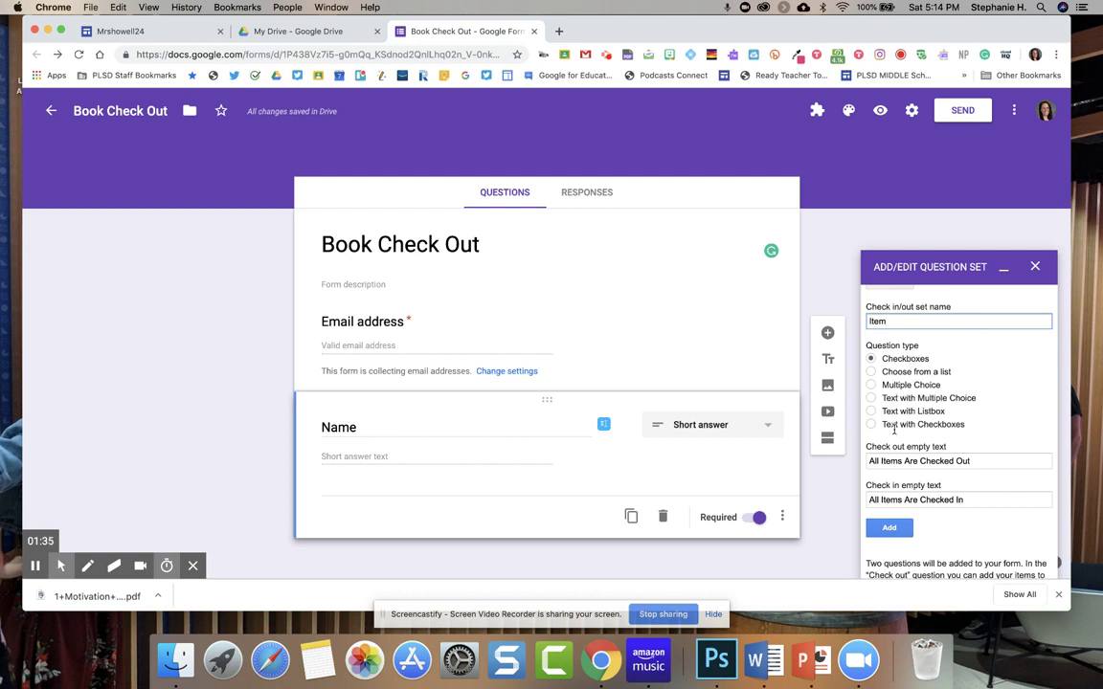
Review the Checkboxes set options and add the Item question set to the form.
scroll(896, 454, "down", 1)
scroll(896, 454, "down", 1)
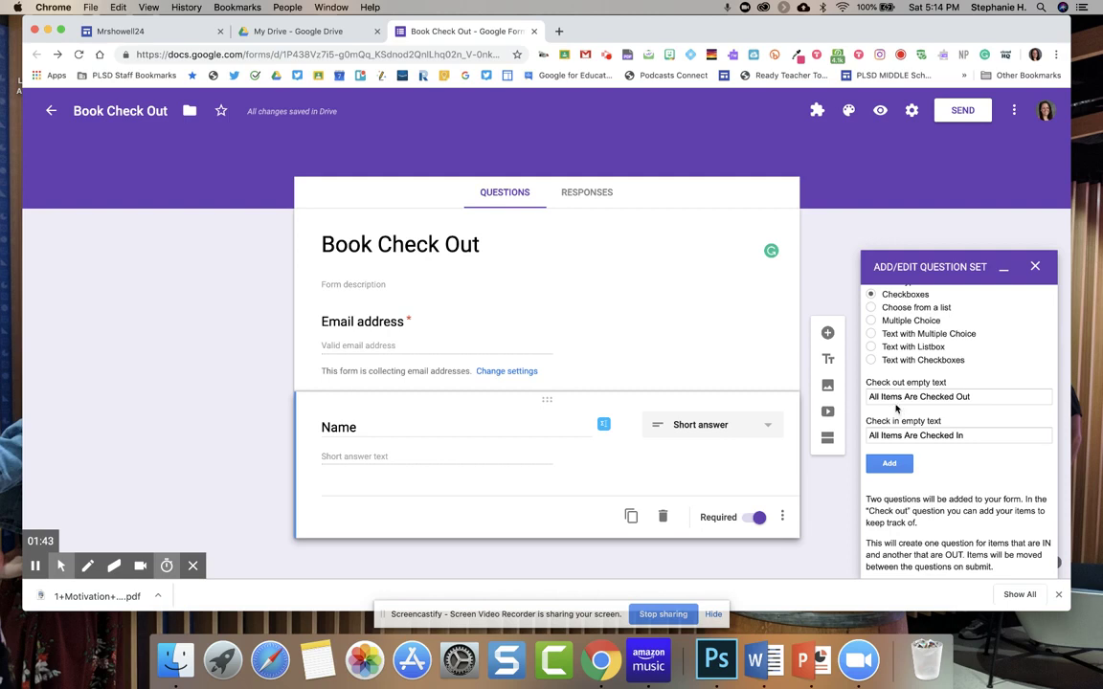
left_click(977, 399)
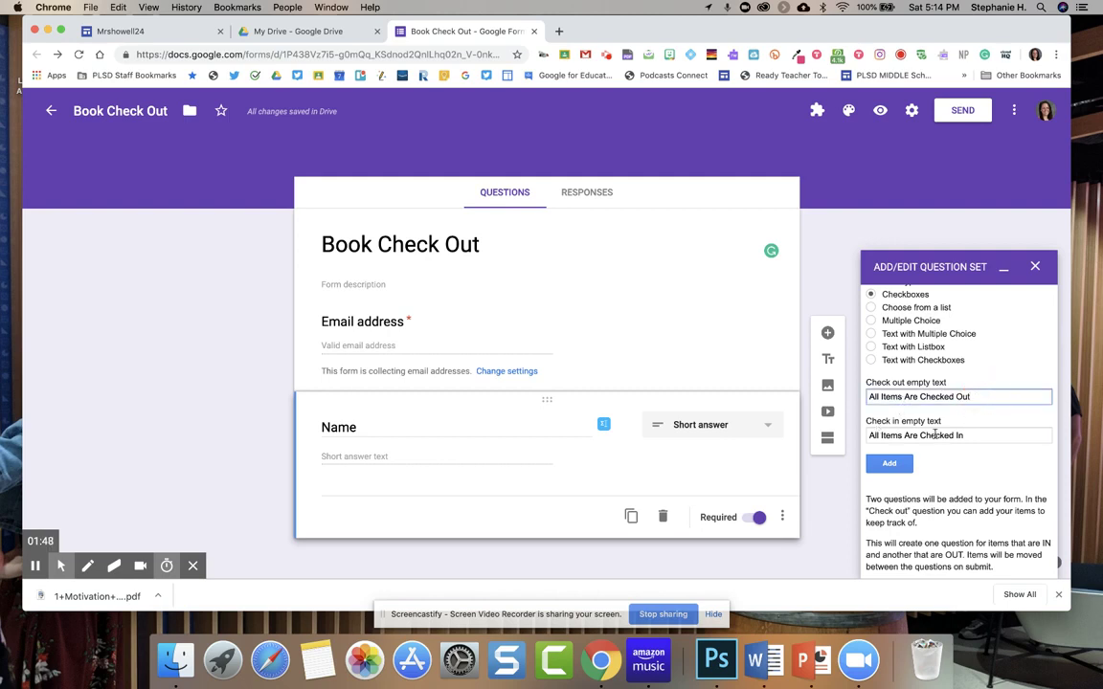
scroll(895, 450, "down", 1)
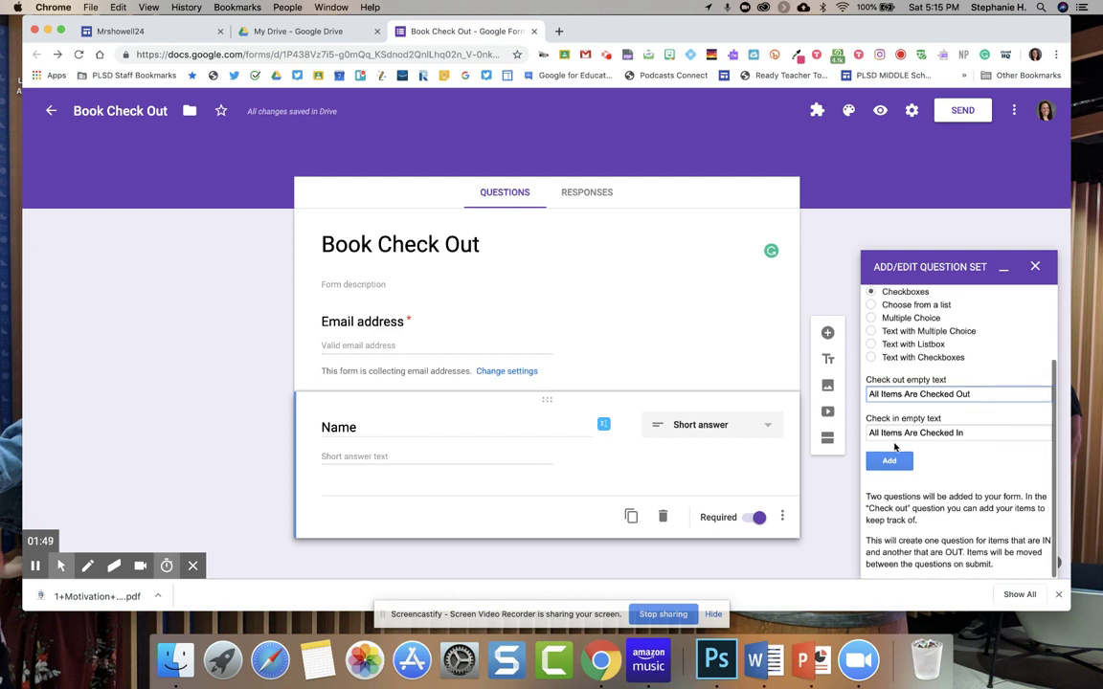
left_click(891, 461)
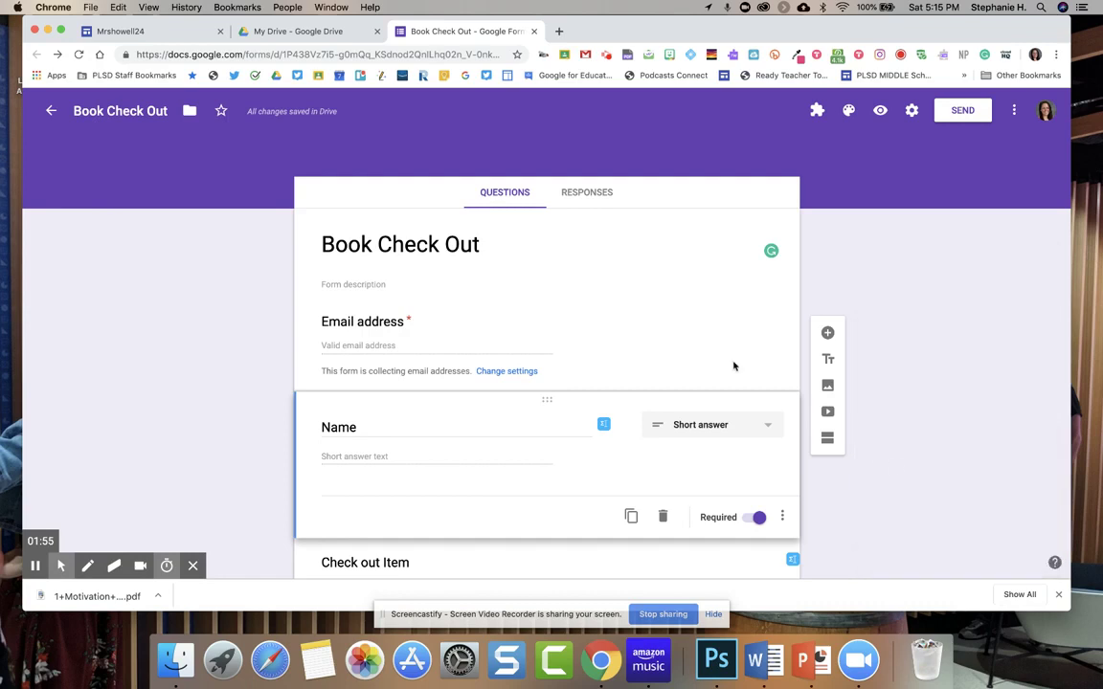
scroll(734, 362, "down", 4)
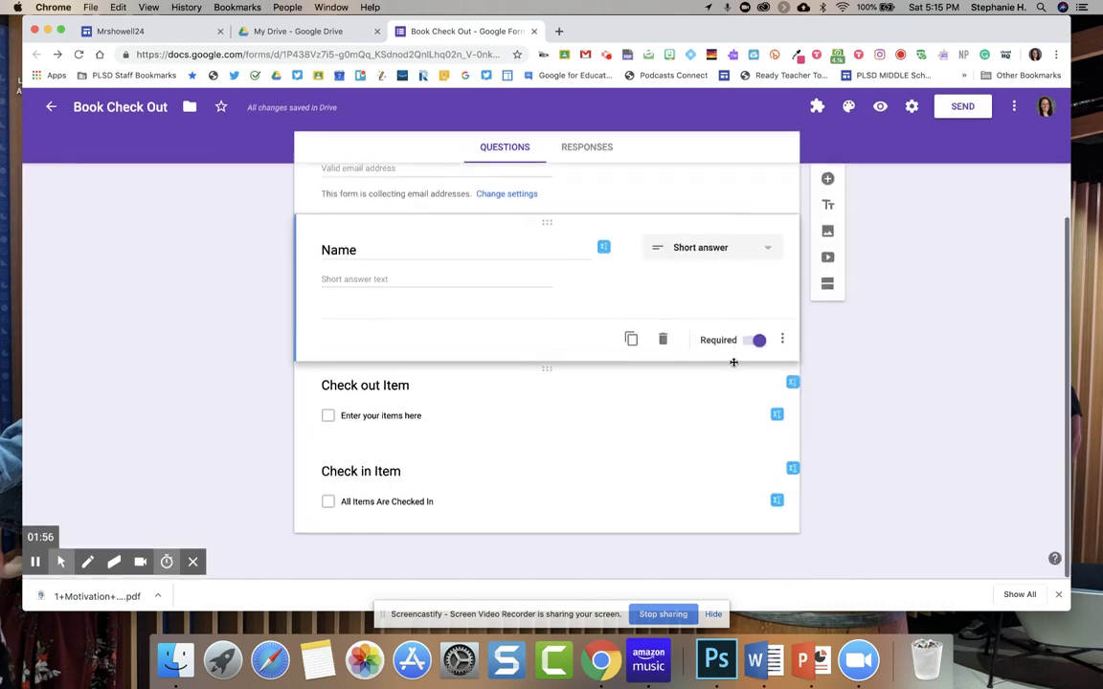
Enter Book 1, Book 2, Book 3, Book 4 and Book 5 as the Check out Item options.
left_click(392, 421)
type("Book 1")
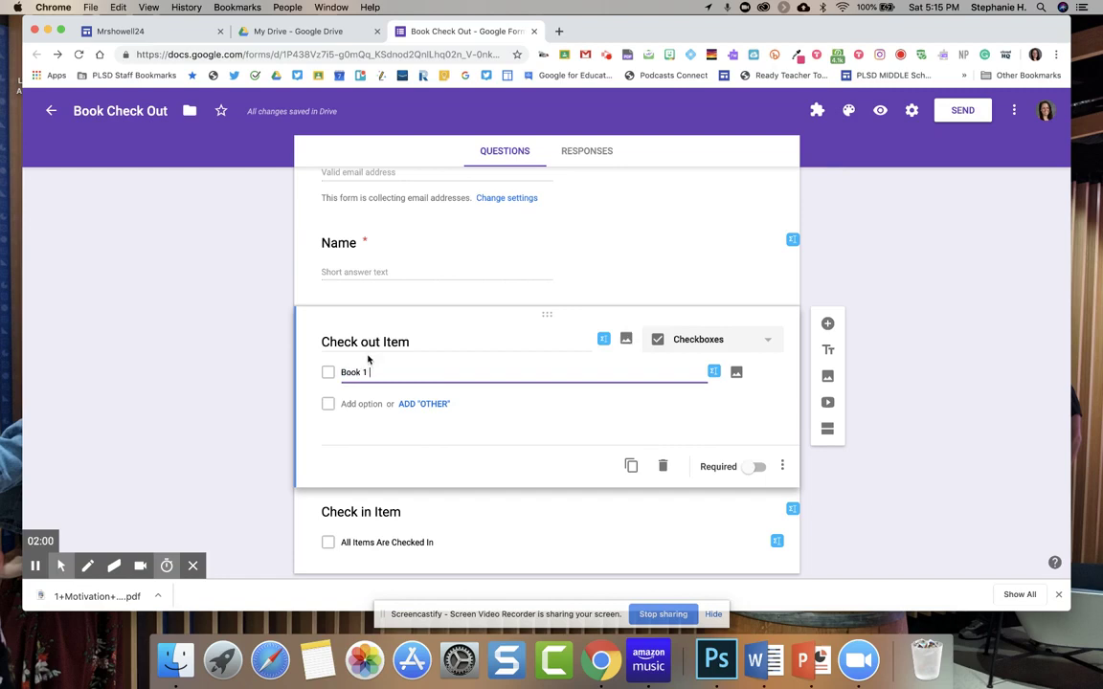
left_click(362, 405)
type("Book 2")
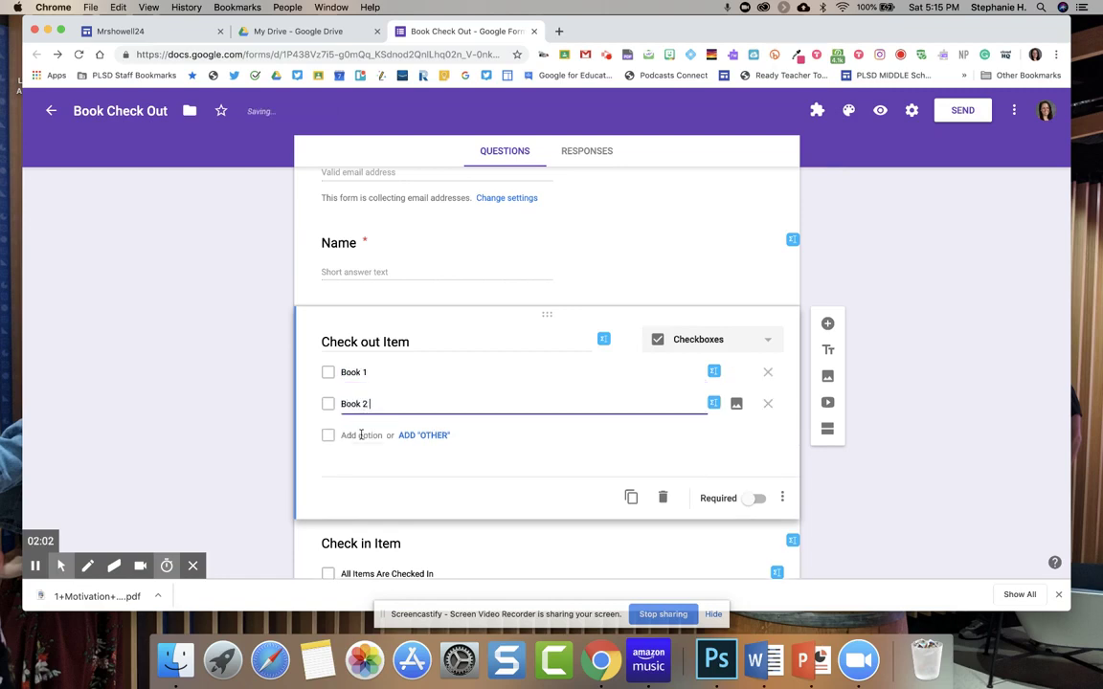
left_click(359, 439)
type("B")
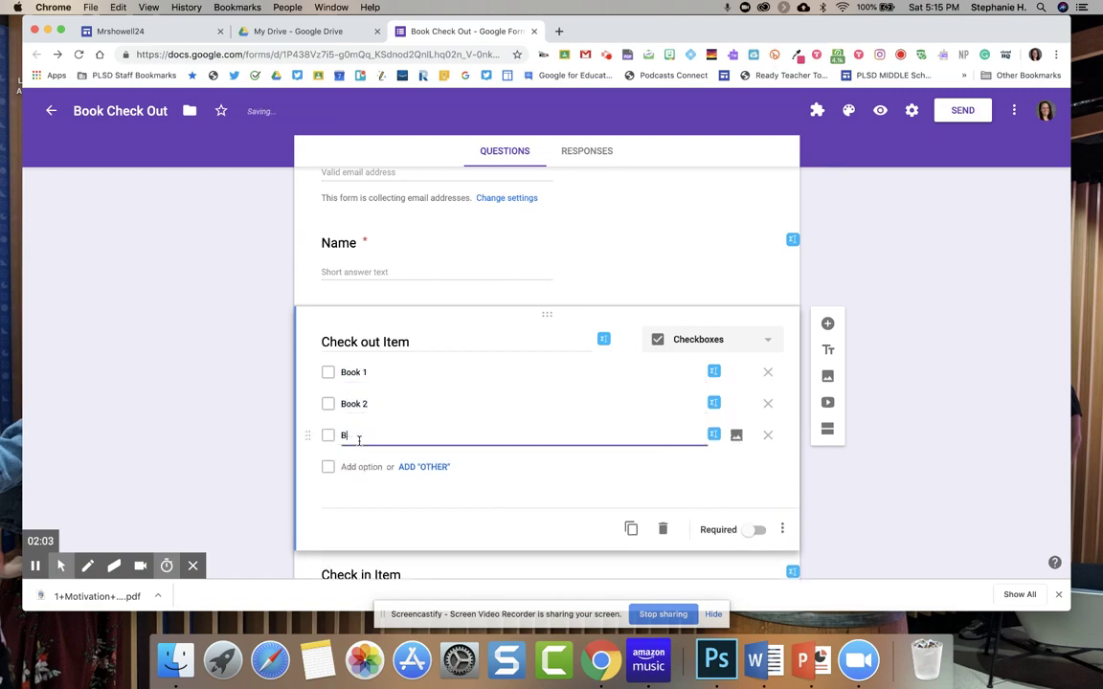
type("ook 3")
key("Return")
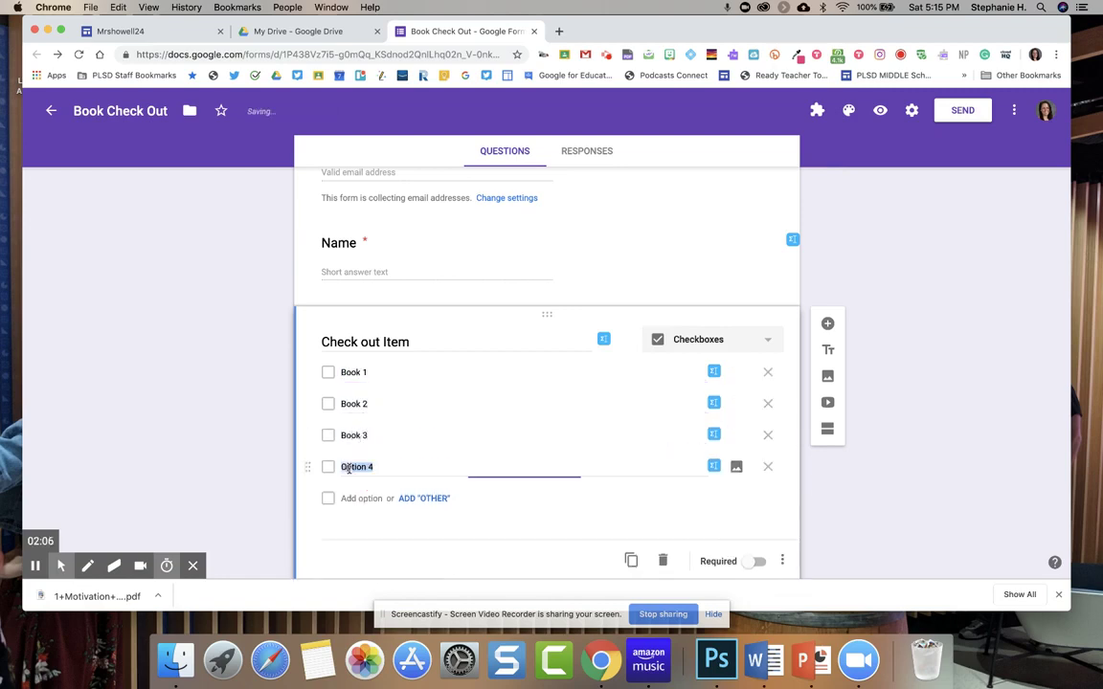
type("Book 4")
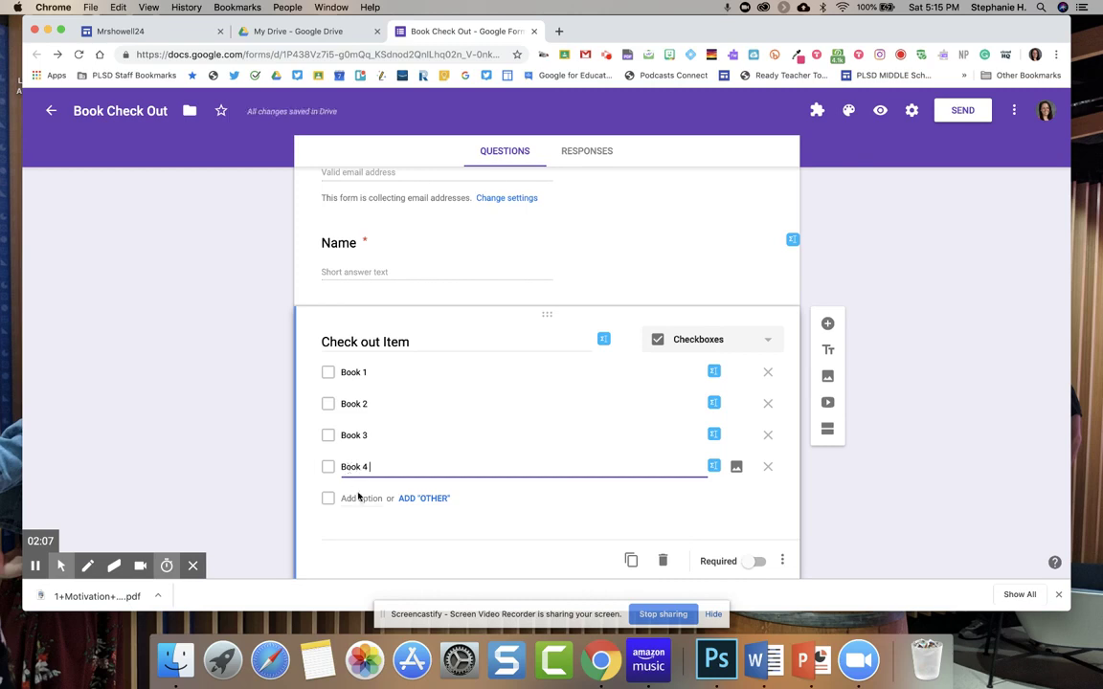
key("Return")
type("Book 5")
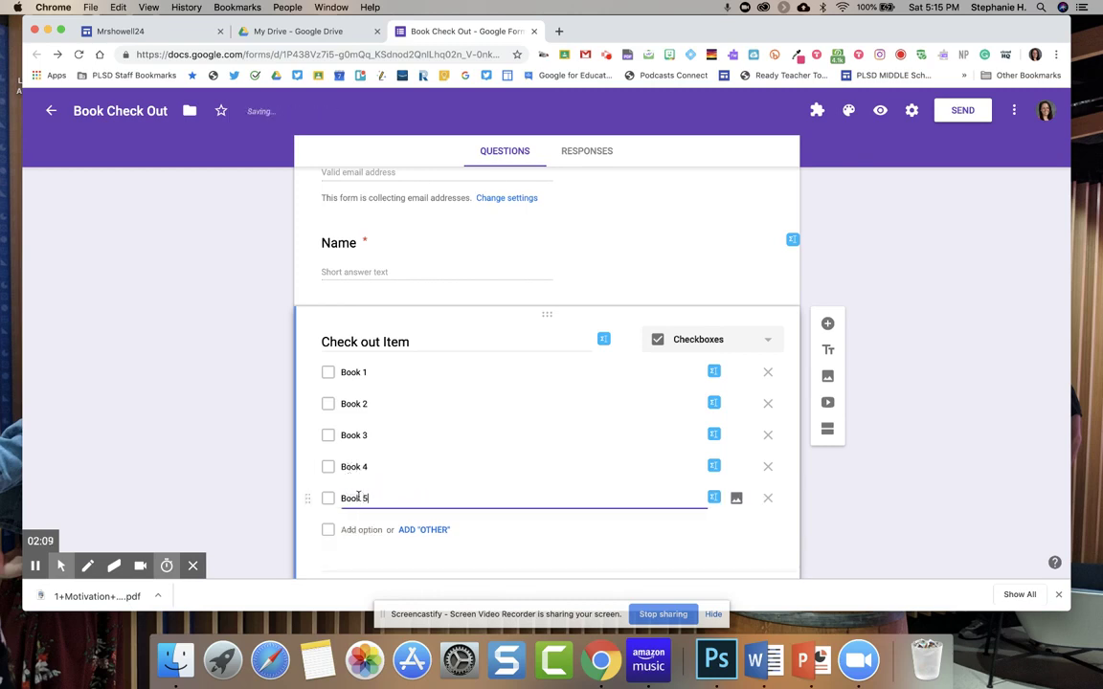
scroll(392, 498, "down", 3)
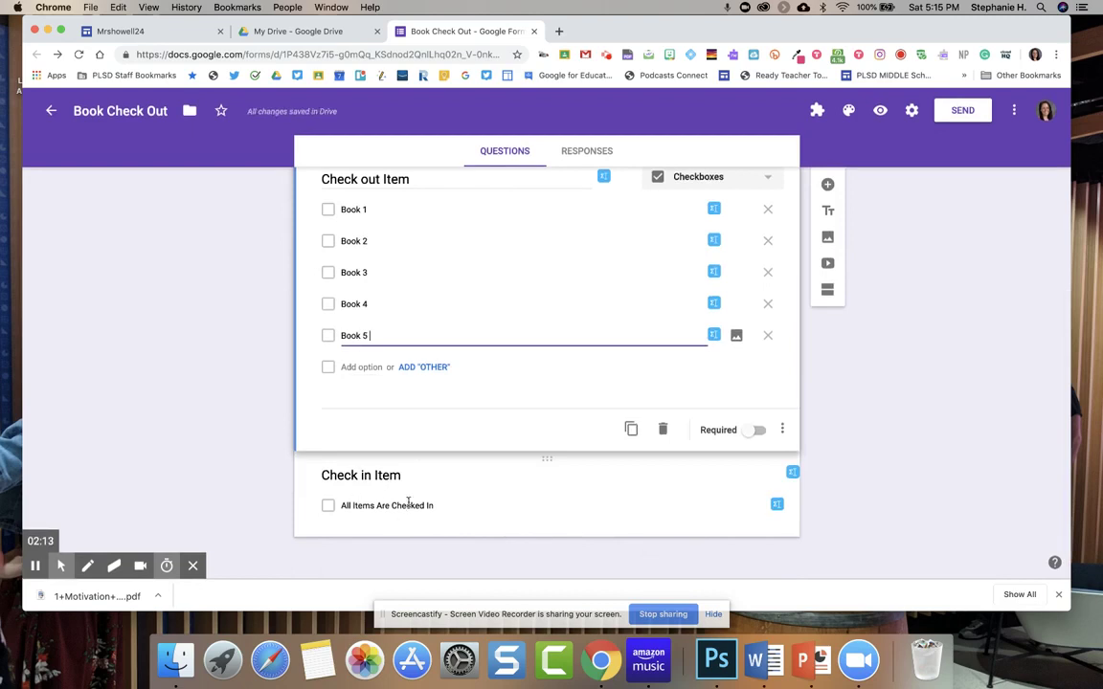
scroll(426, 508, "up", 2)
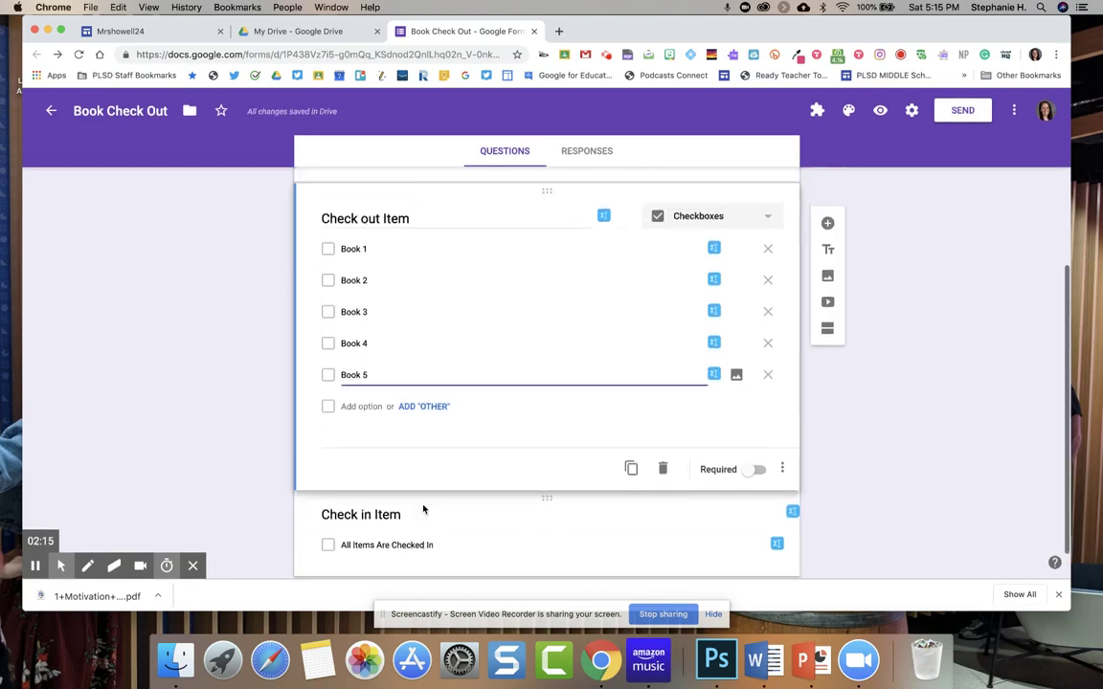
scroll(684, 367, "up", 3)
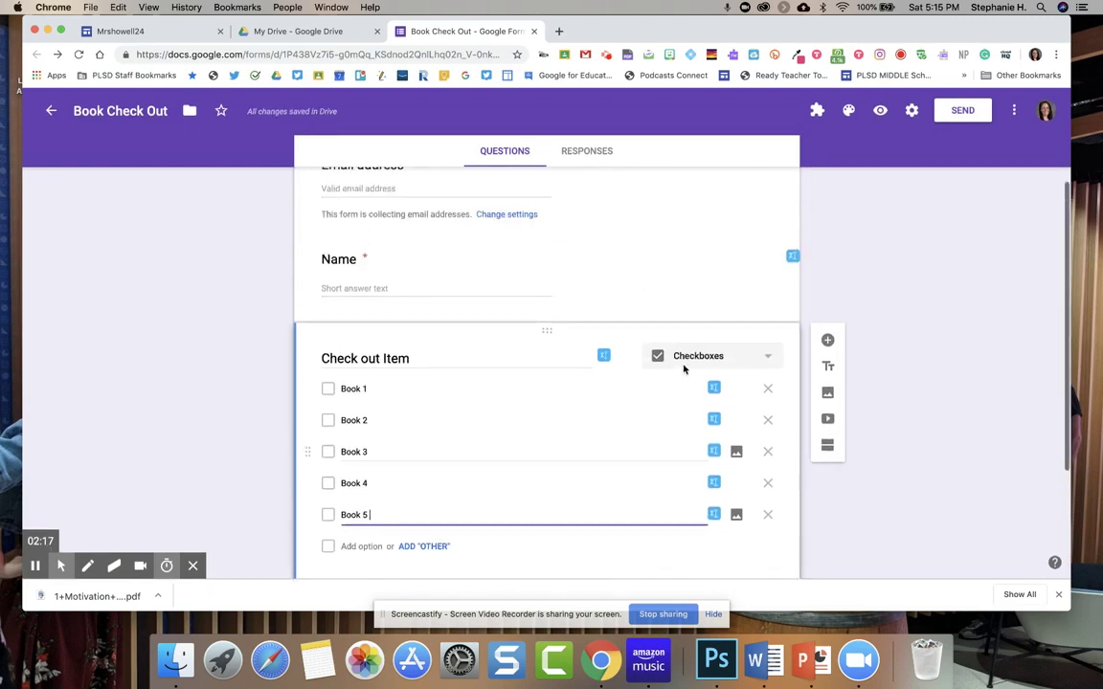
In the live form, submit a response with the respondent's email and name, checking out Book 1.
left_click(879, 111)
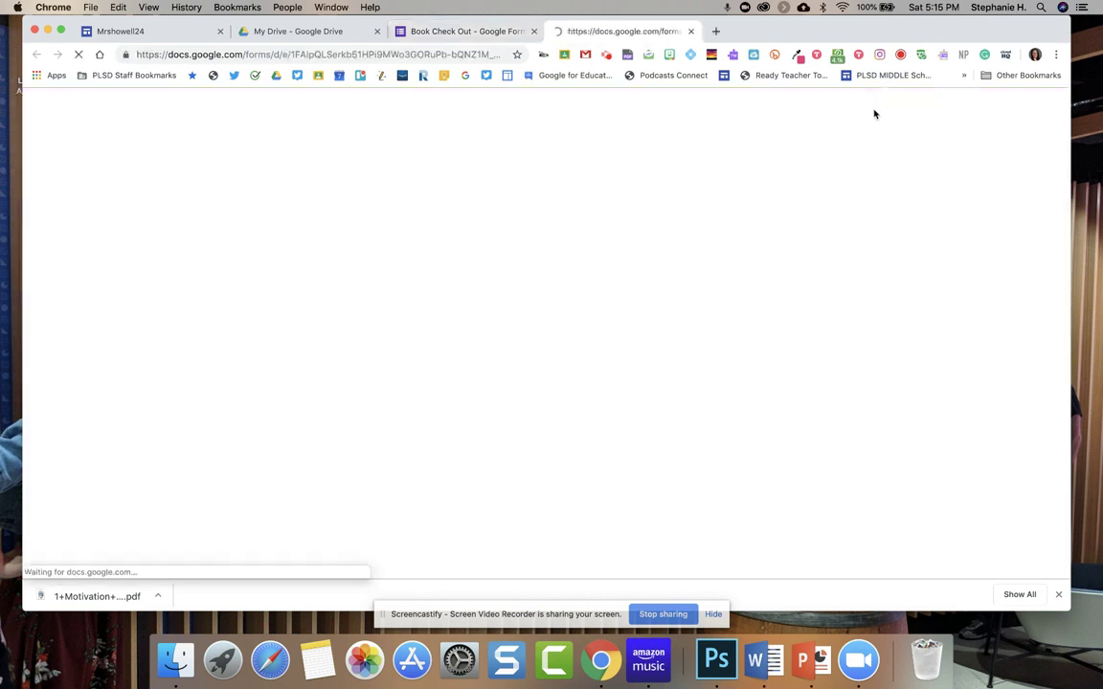
left_click(433, 347)
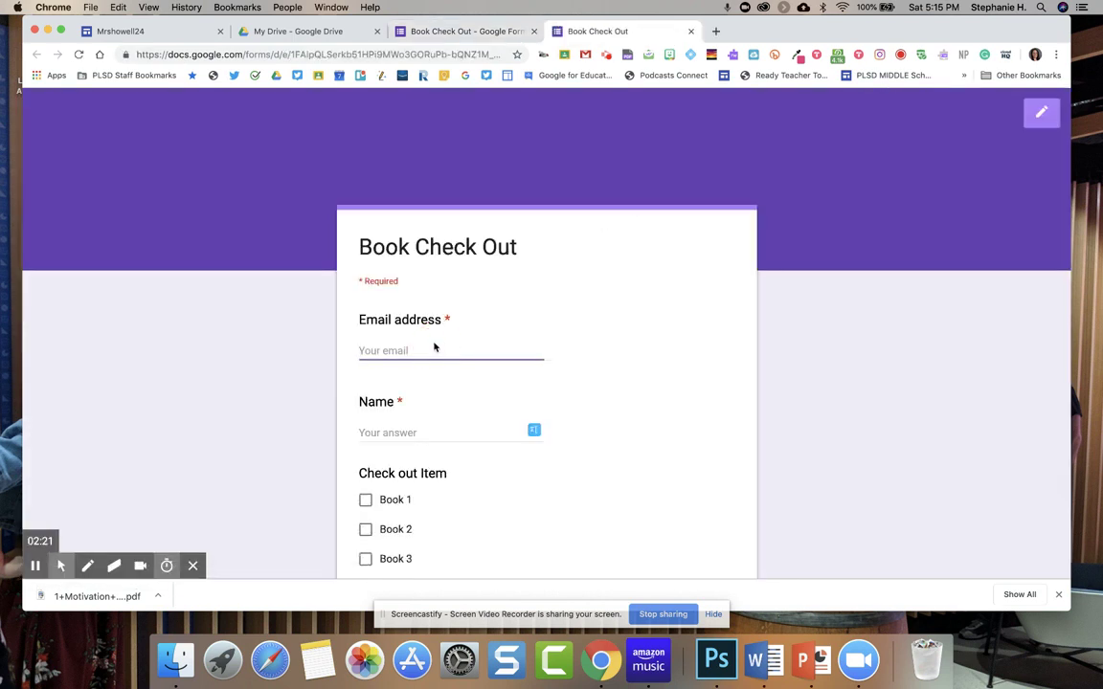
key("Tab")
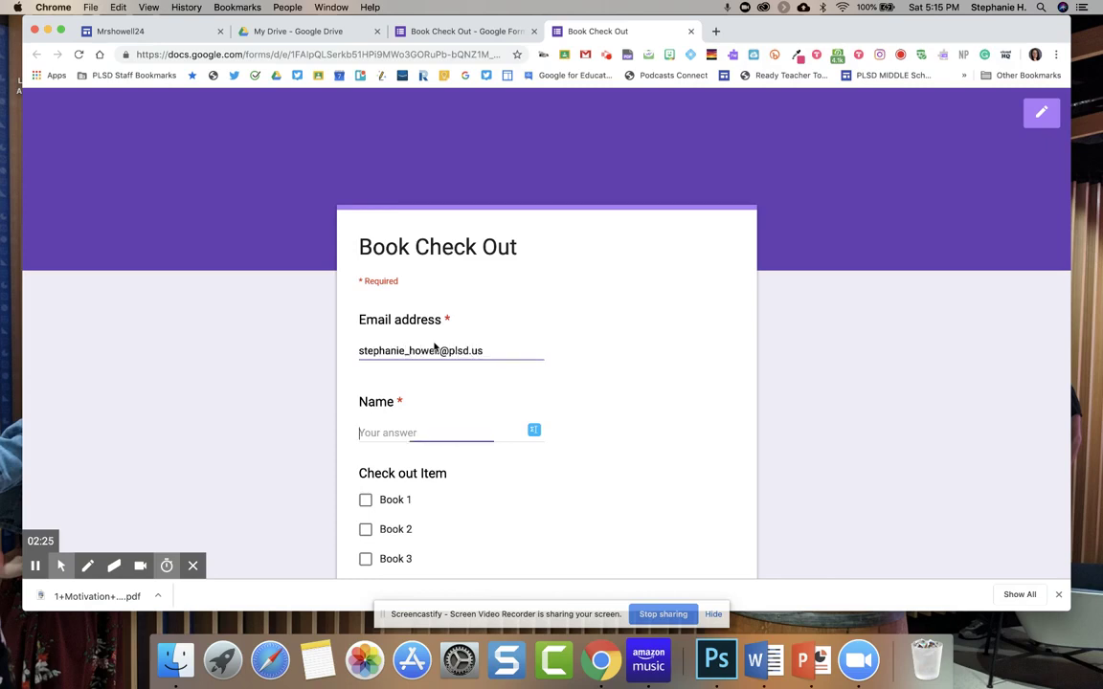
type("Stephan")
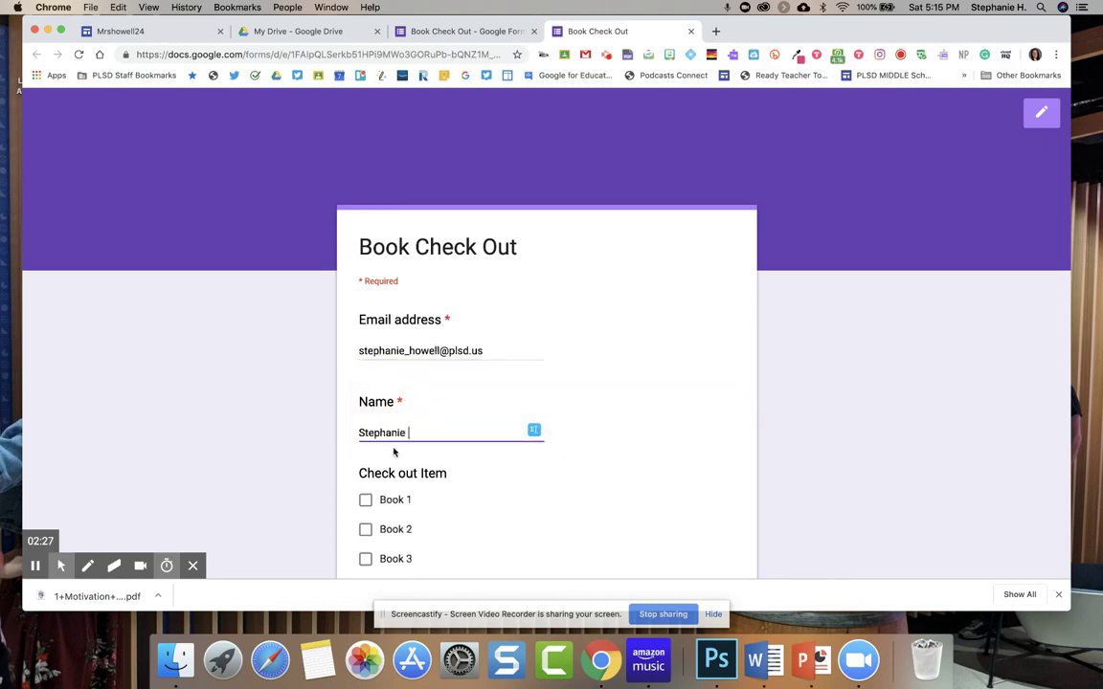
type("ie")
left_click(365, 500)
scroll(373, 479, "down", 5)
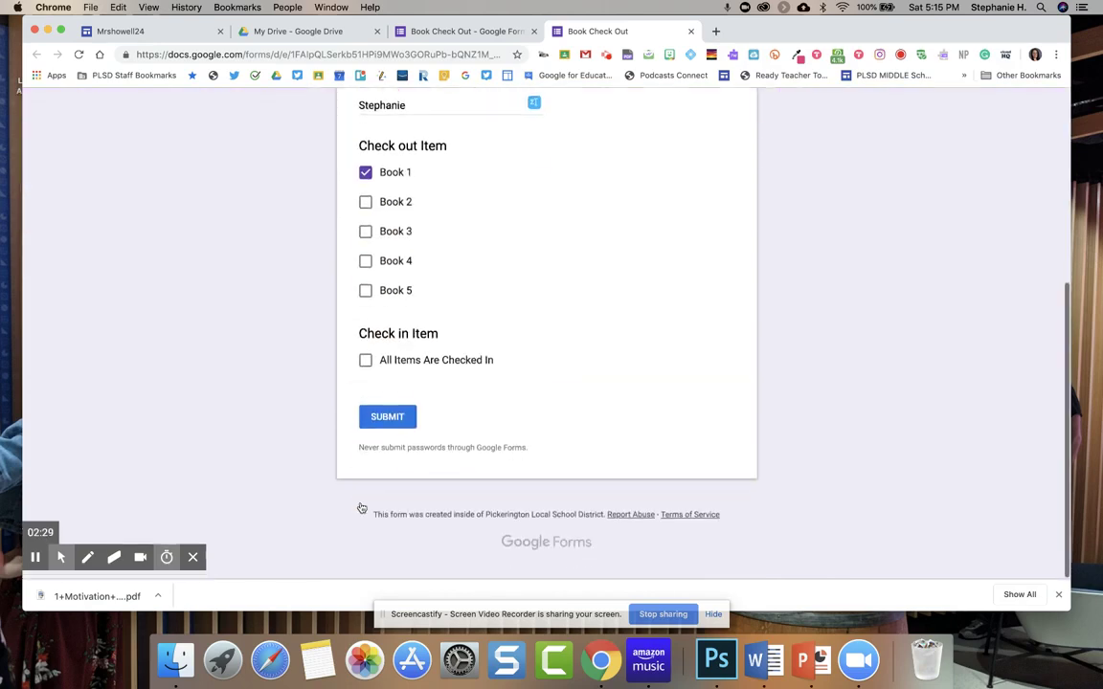
left_click(387, 433)
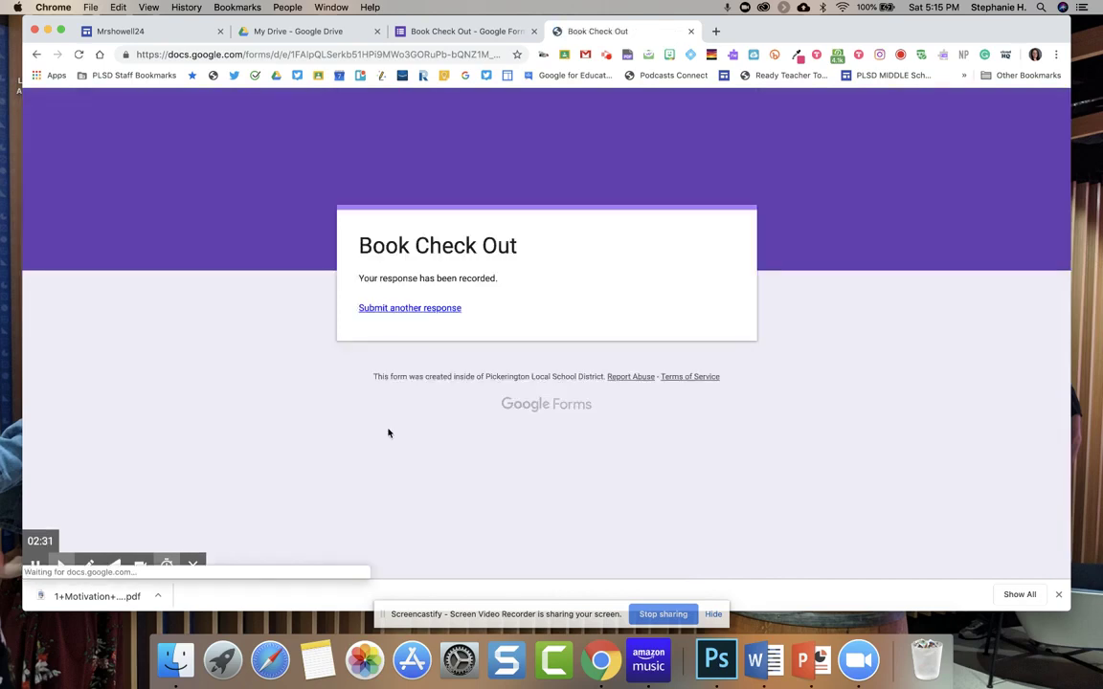
Start another blank response and return to the editor to see the updated questions.
left_click(420, 311)
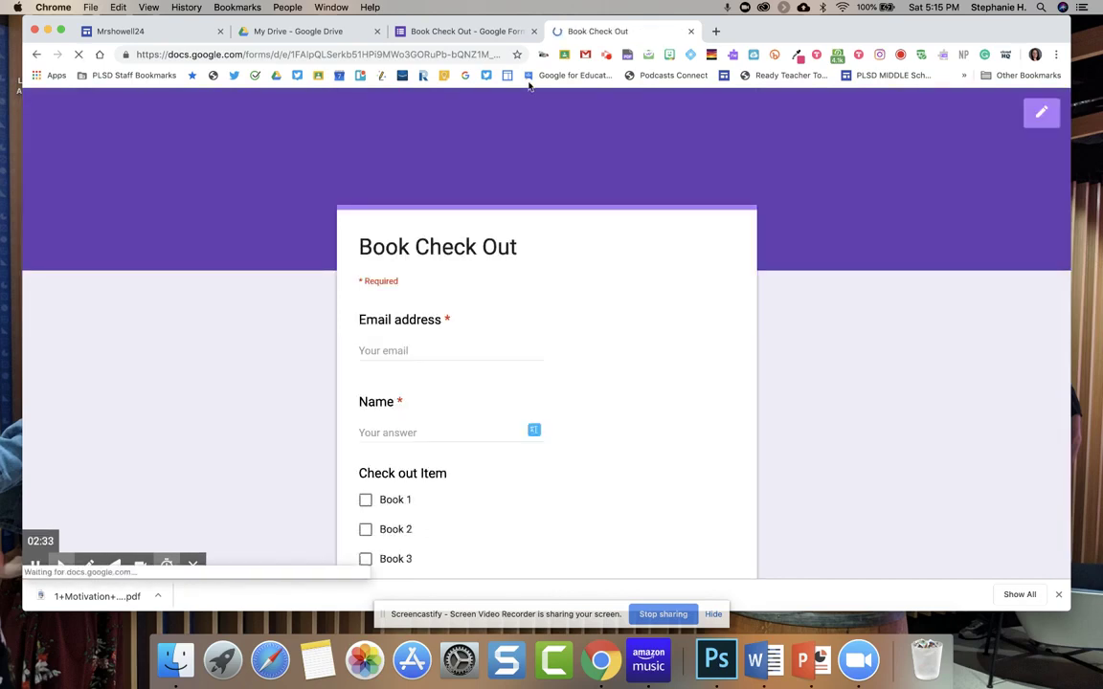
left_click(482, 31)
scroll(476, 377, "down", 3)
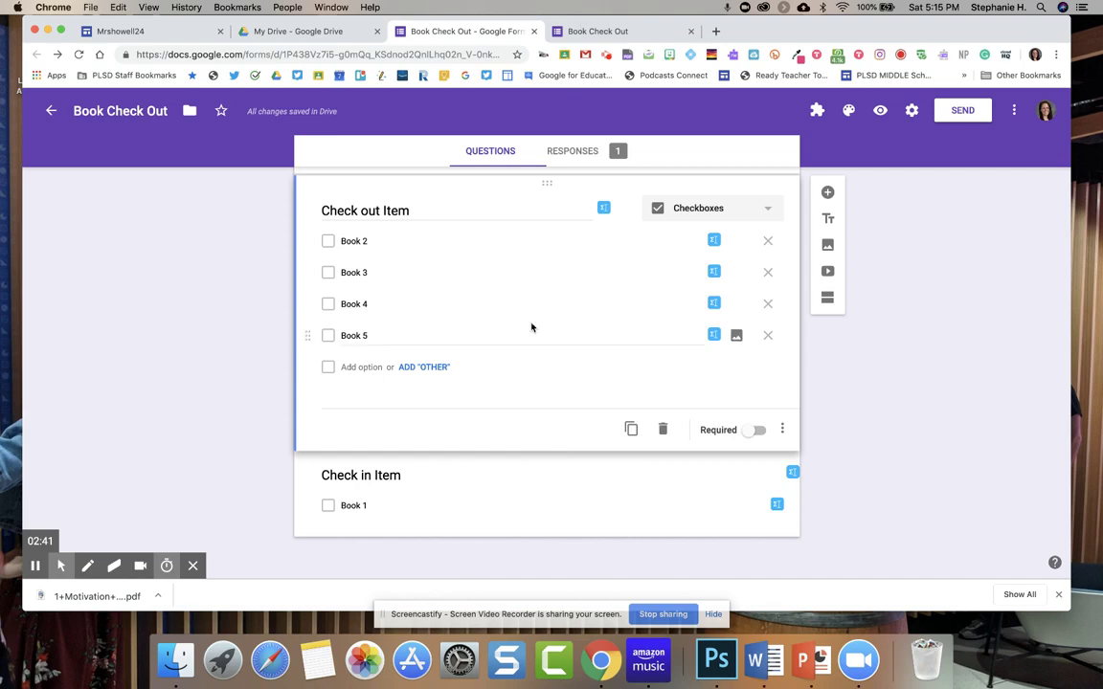
Reload the live form so Book 1 appears under Check in Item.
left_click(632, 32)
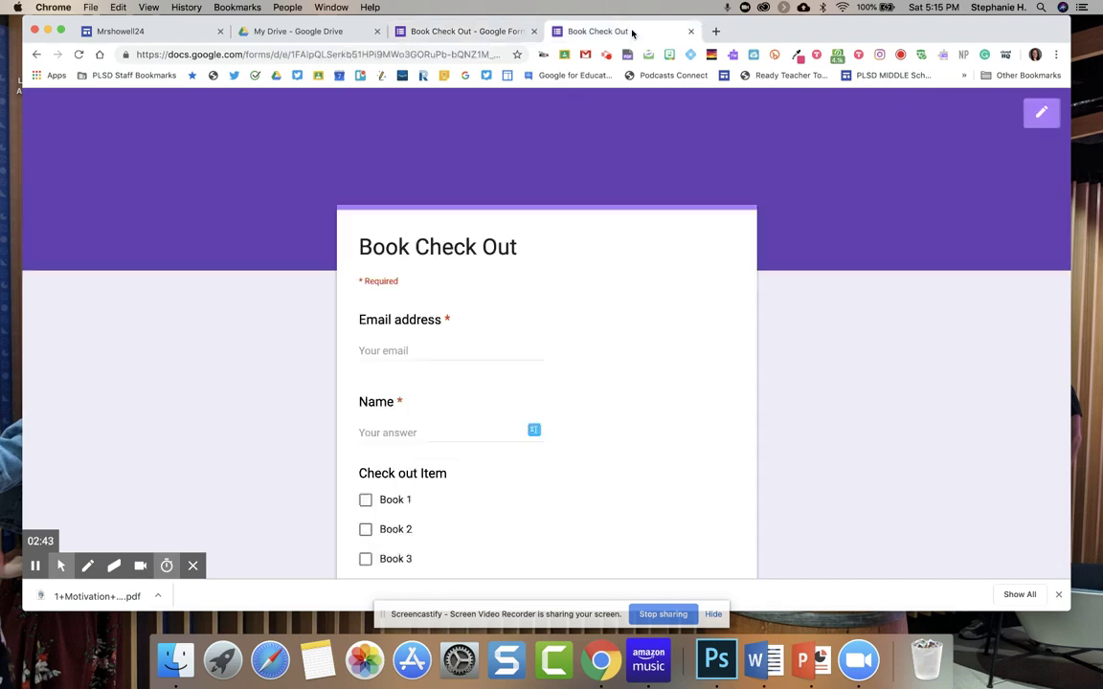
scroll(493, 315, "down", 5)
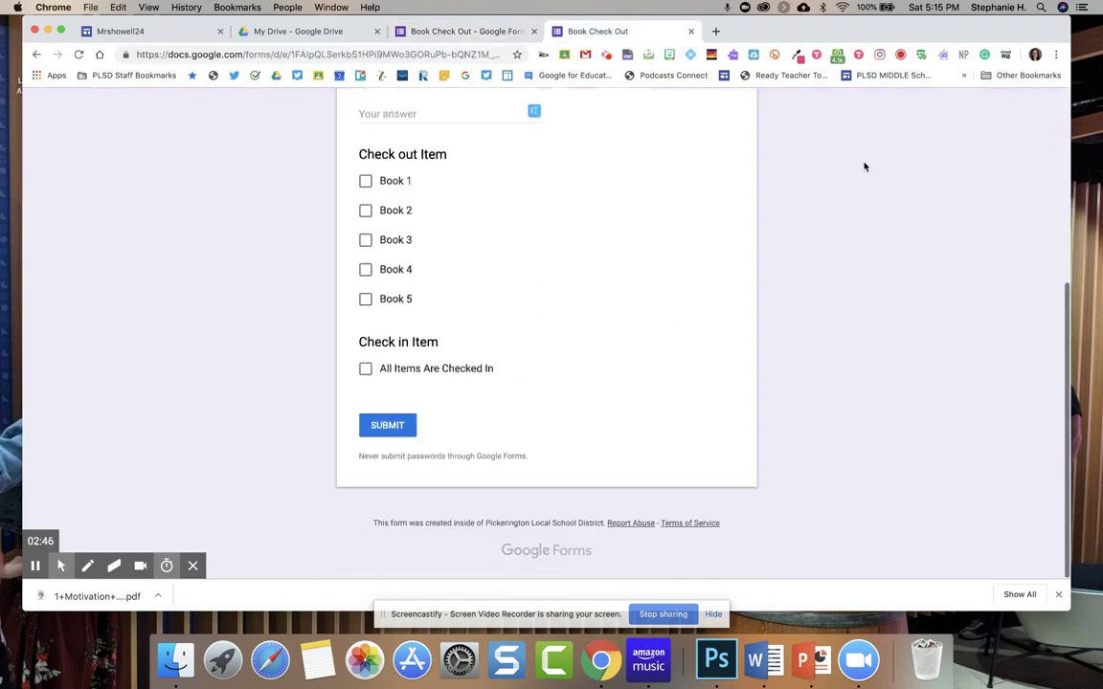
scroll(865, 167, "up", 5)
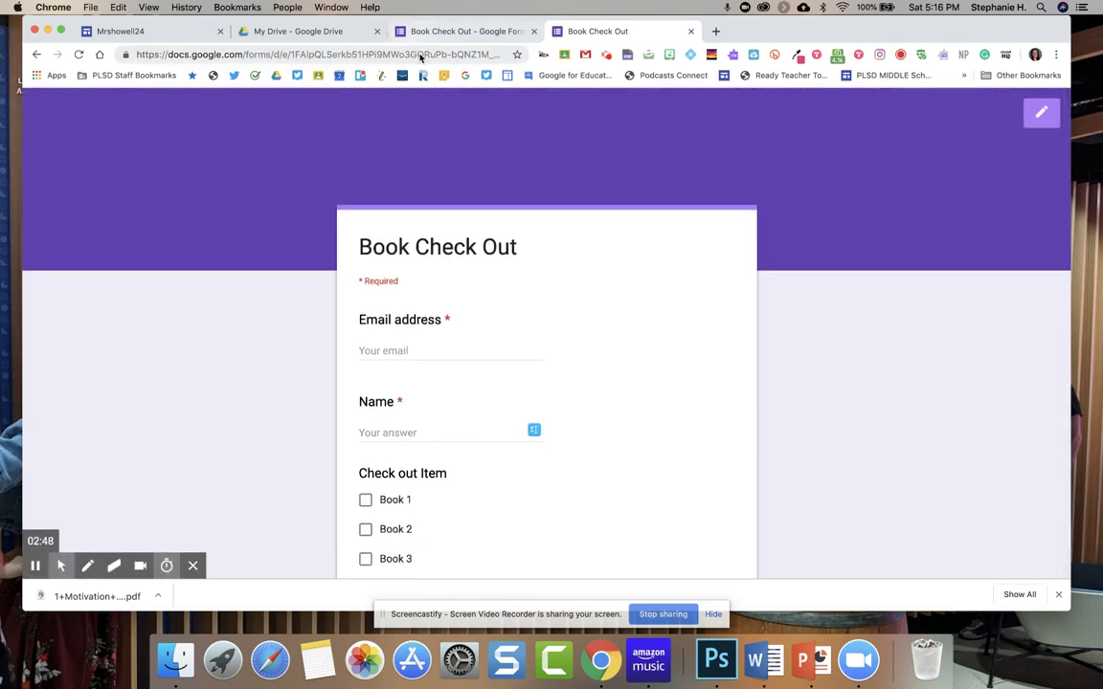
left_click(419, 55)
key("Return")
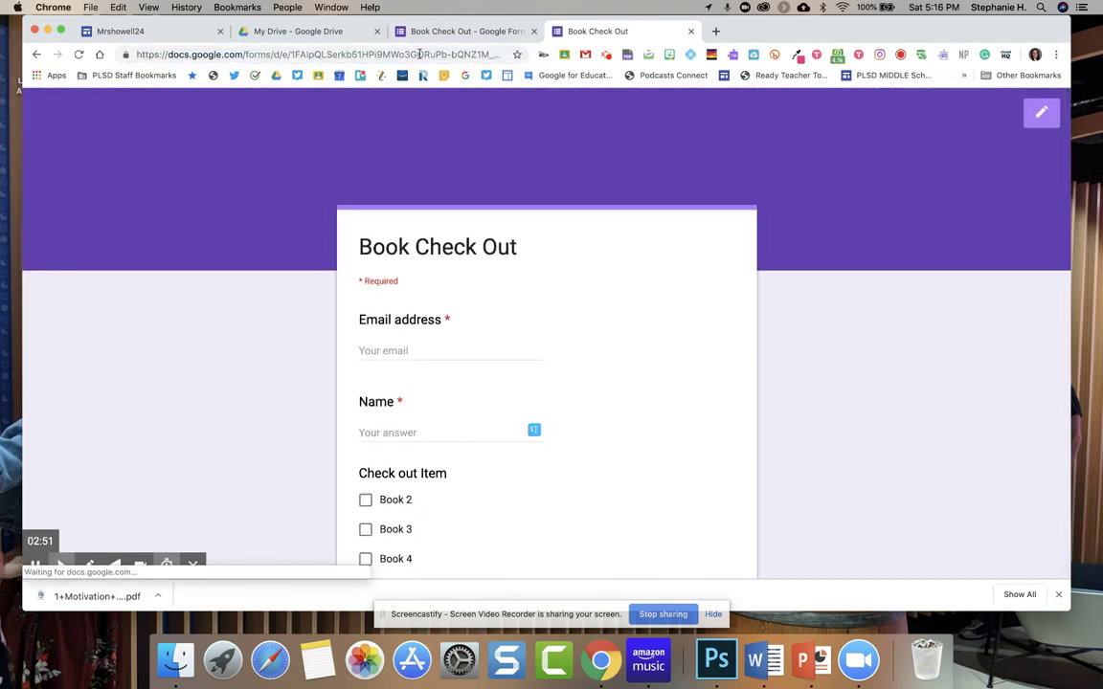
scroll(475, 241, "down", 3)
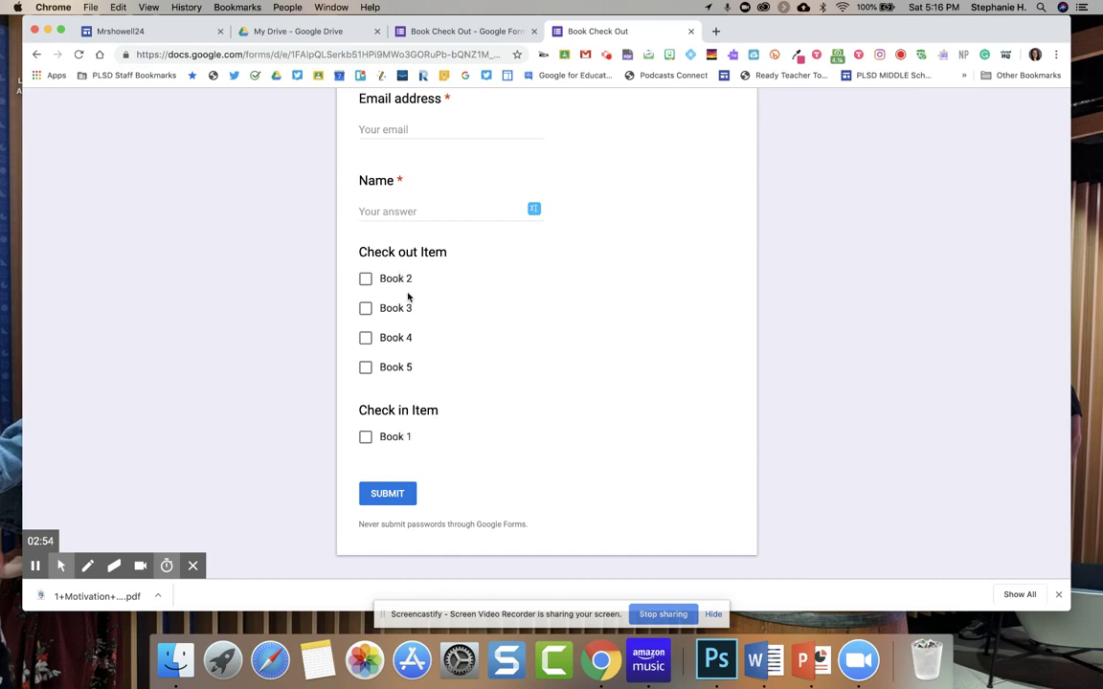
scroll(408, 287, "up", 2)
Submit a second response with the respondent's email and name, checking out Book 2.
left_click(393, 203)
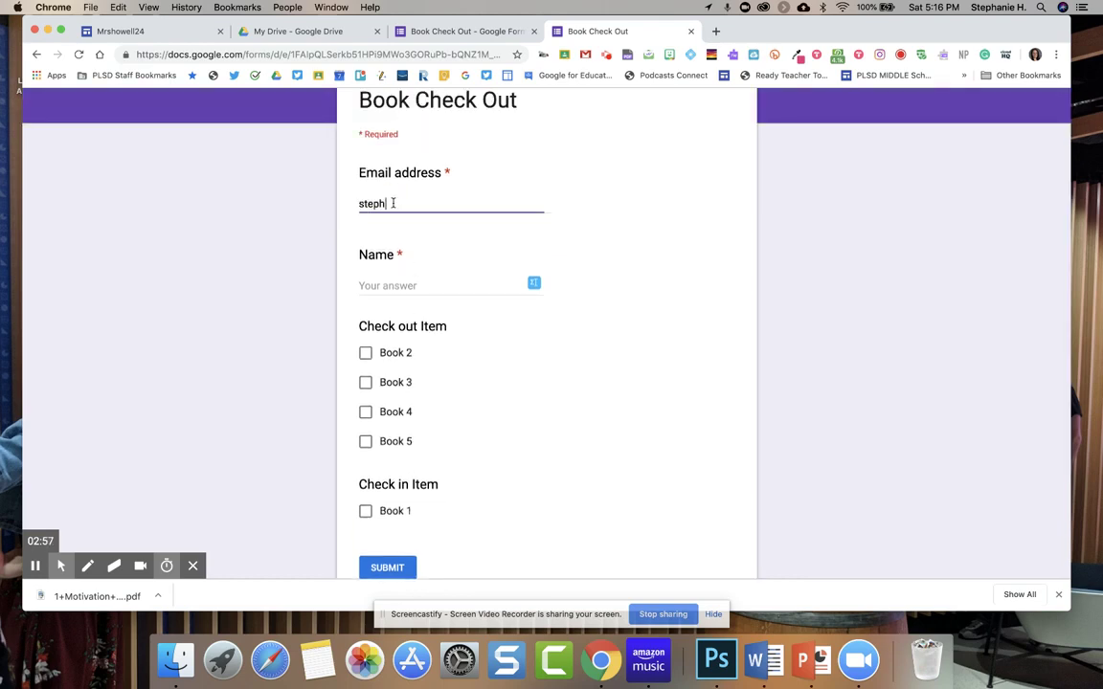
key("Tab")
type("S")
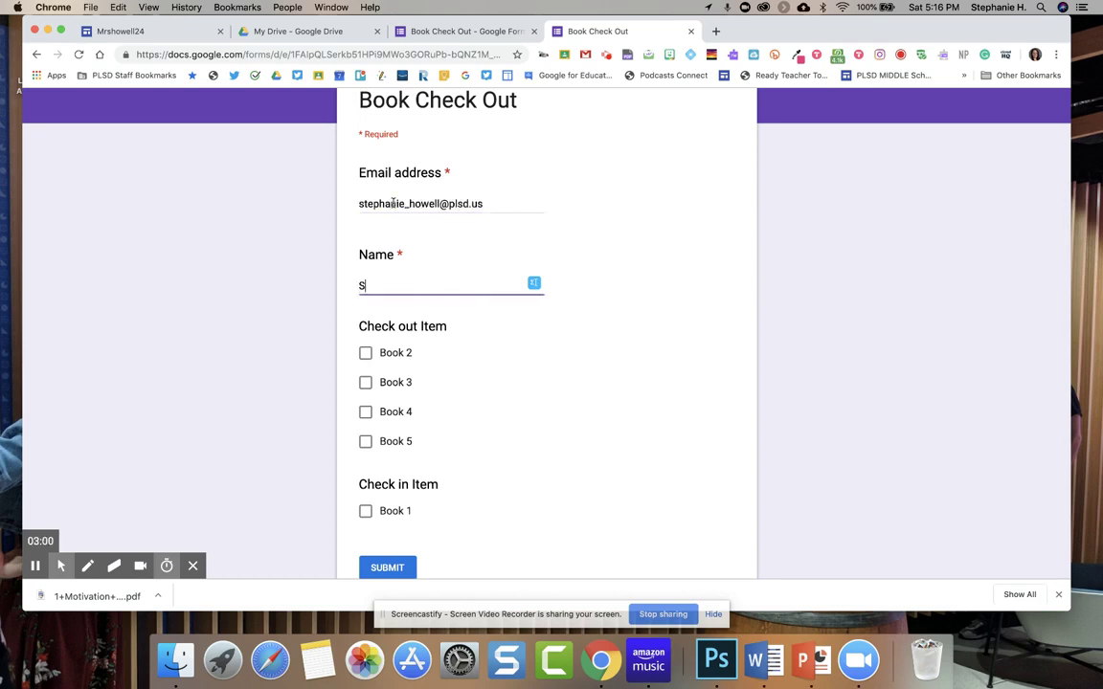
type("tephanie")
triple_click(403, 198)
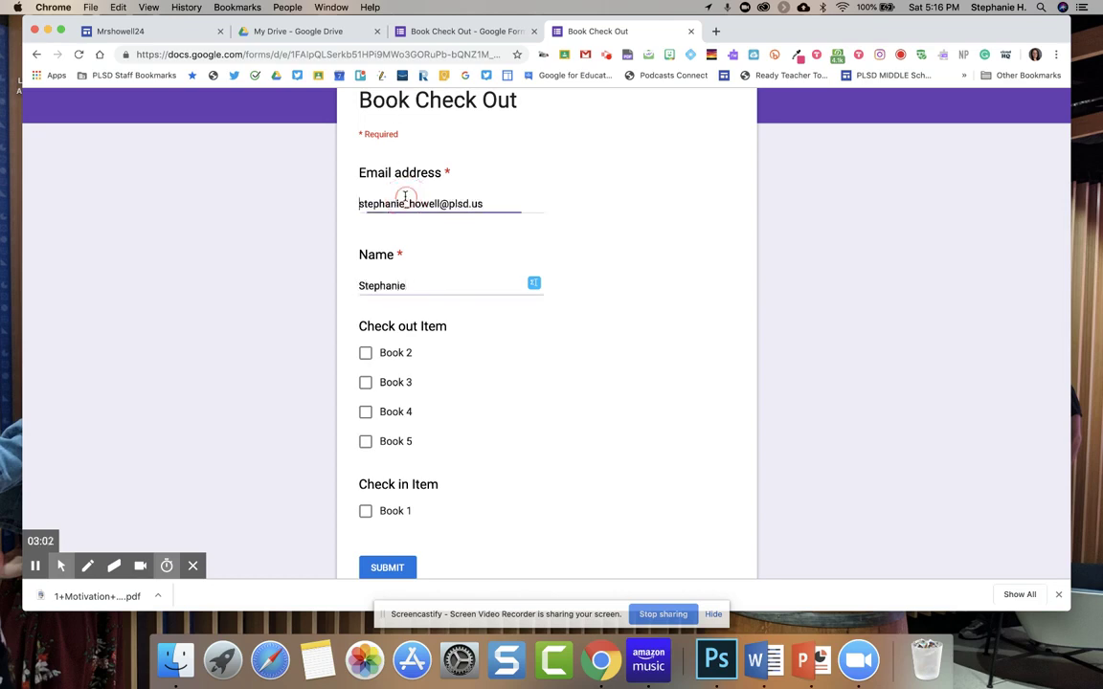
left_click(365, 352)
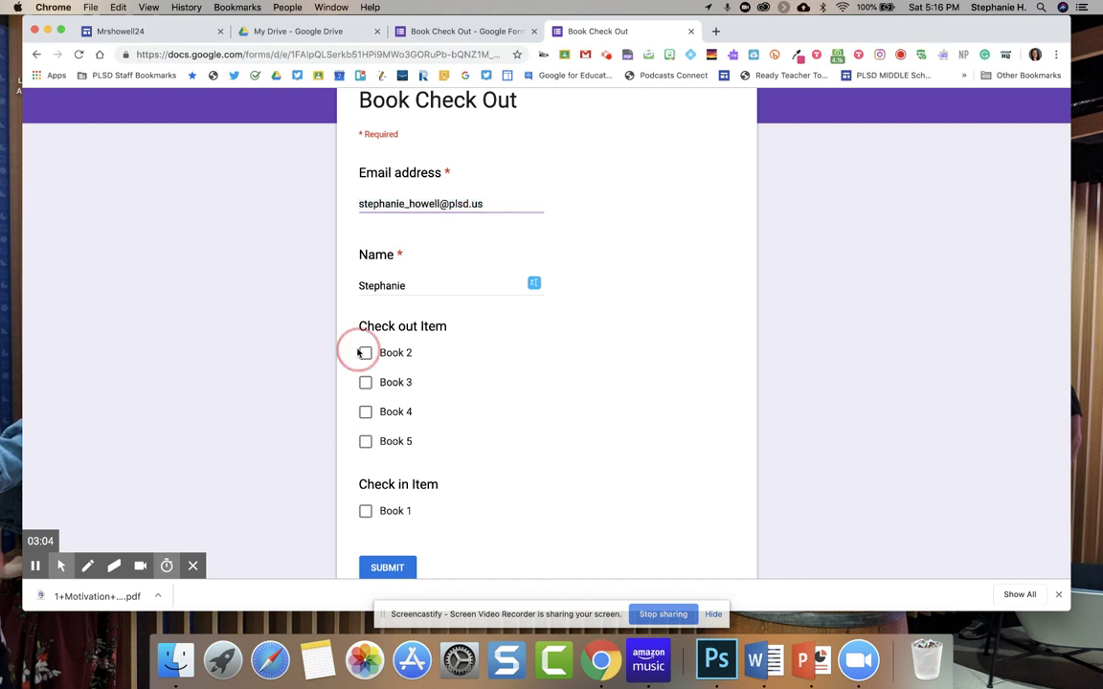
scroll(365, 359, "down", 1)
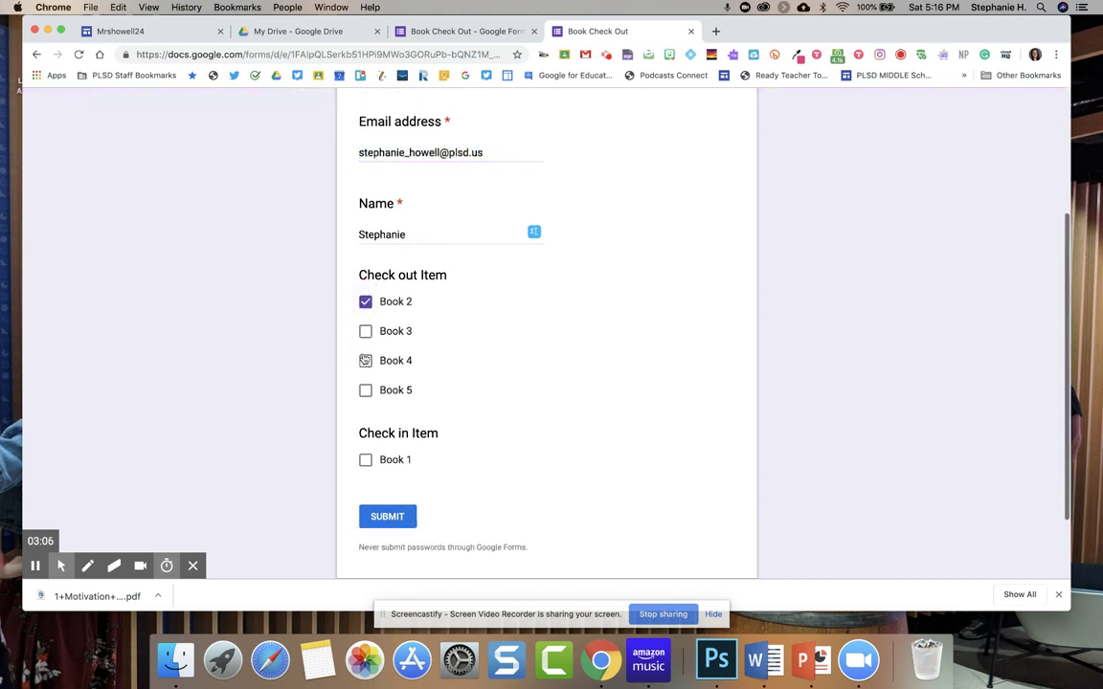
left_click(394, 512)
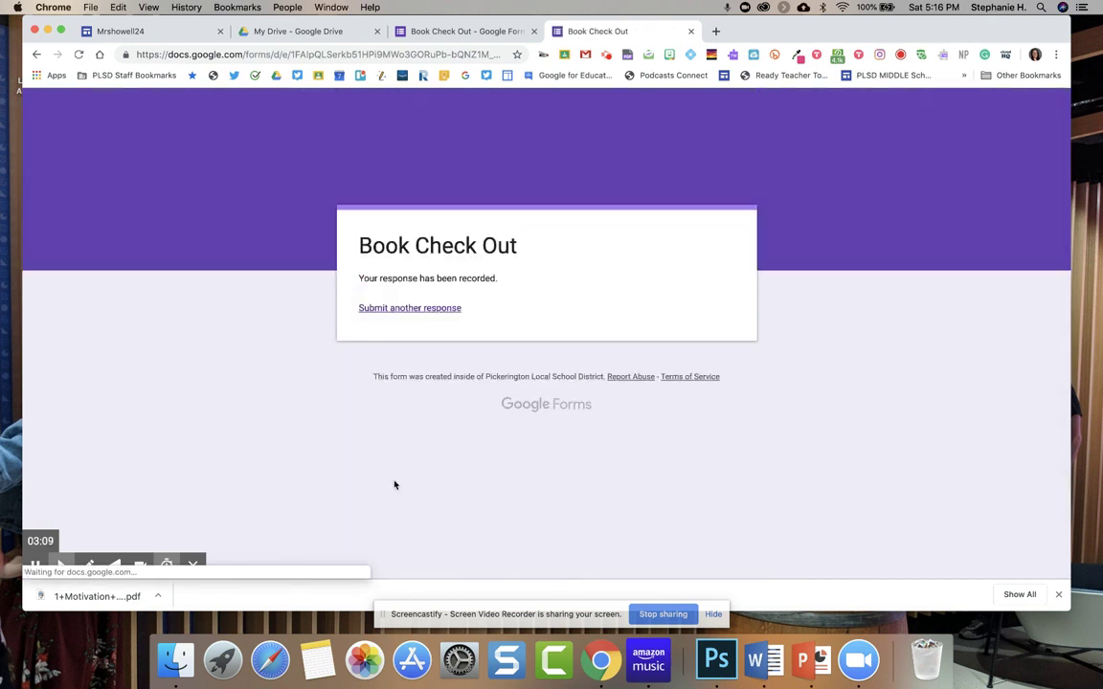
left_click(431, 308)
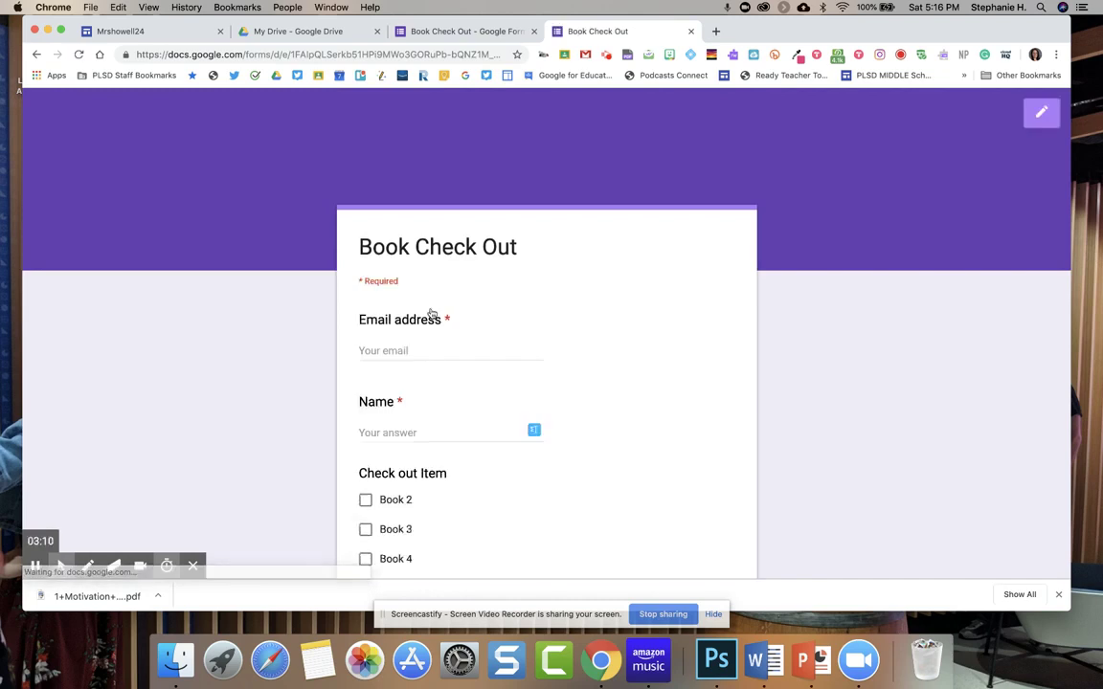
Reload the live form so Book 2 is offered for check-in.
scroll(440, 418, "down", 5)
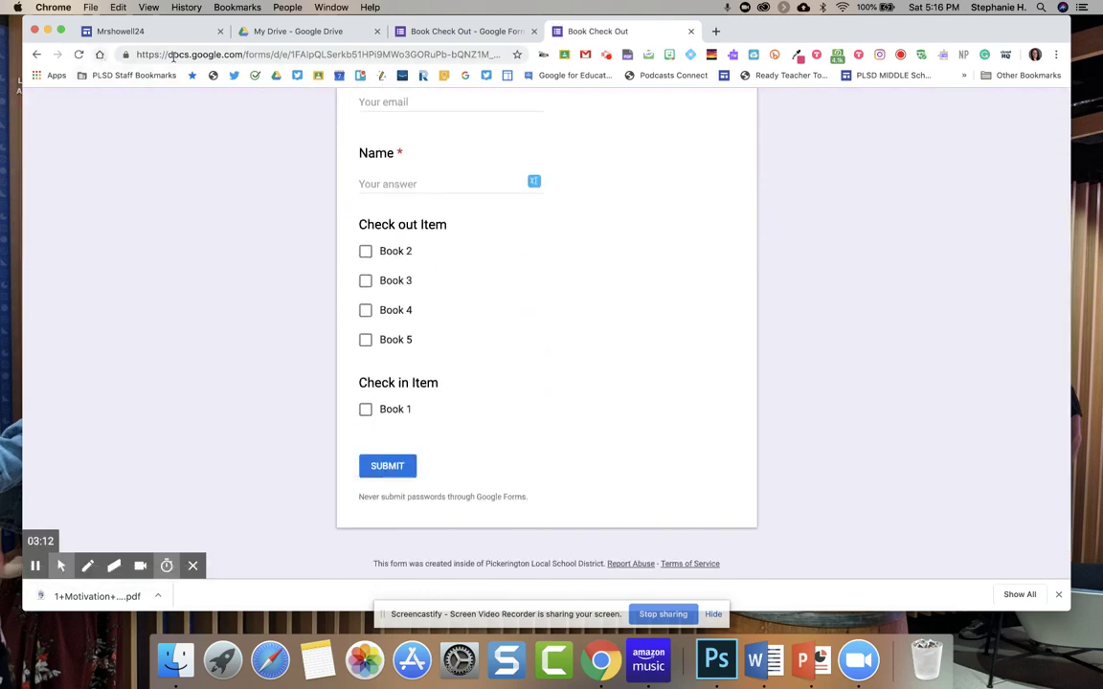
left_click(386, 54)
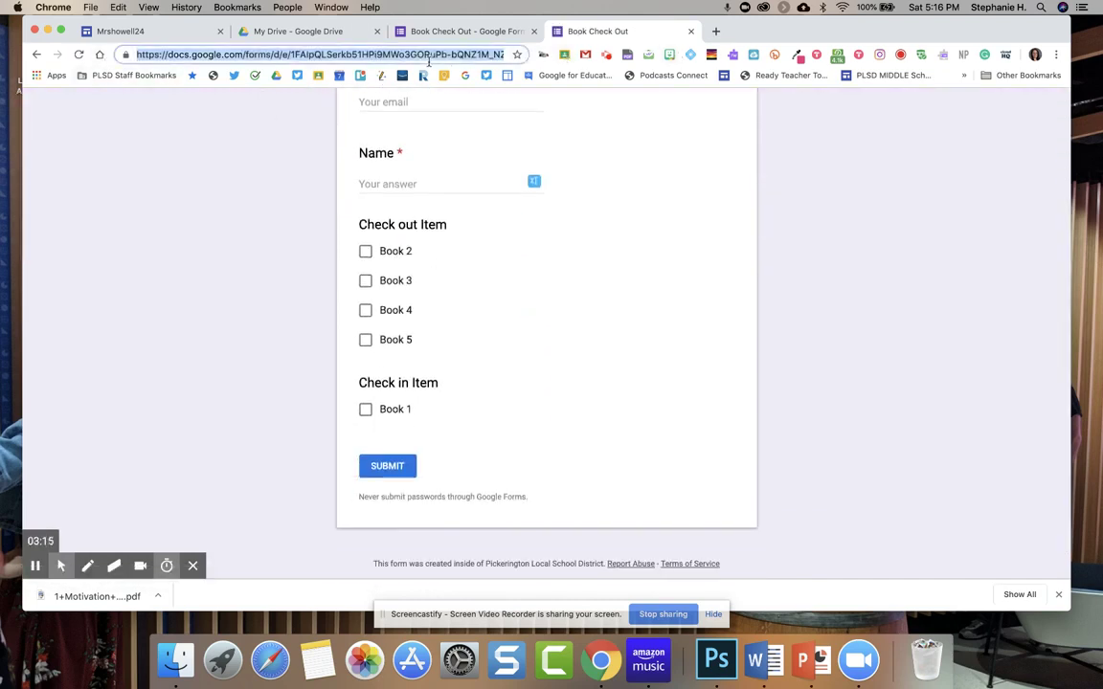
key("Return")
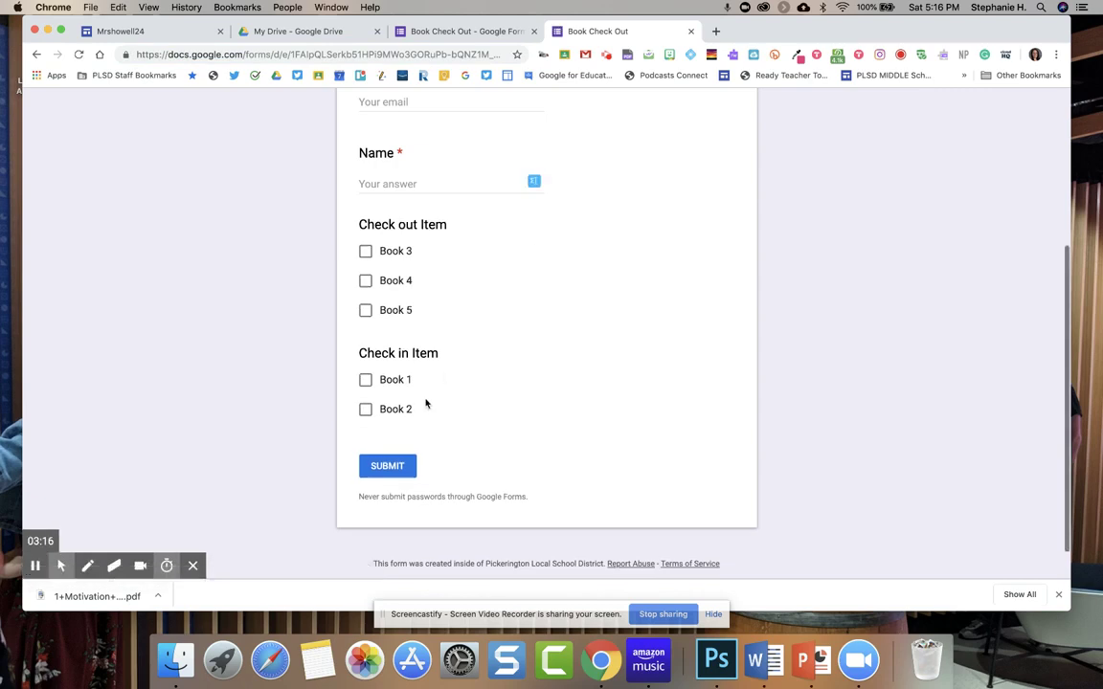
scroll(424, 403, "up", 2)
Submit a third response with the respondent's email and name, checking Book 1 back in.
left_click(517, 222)
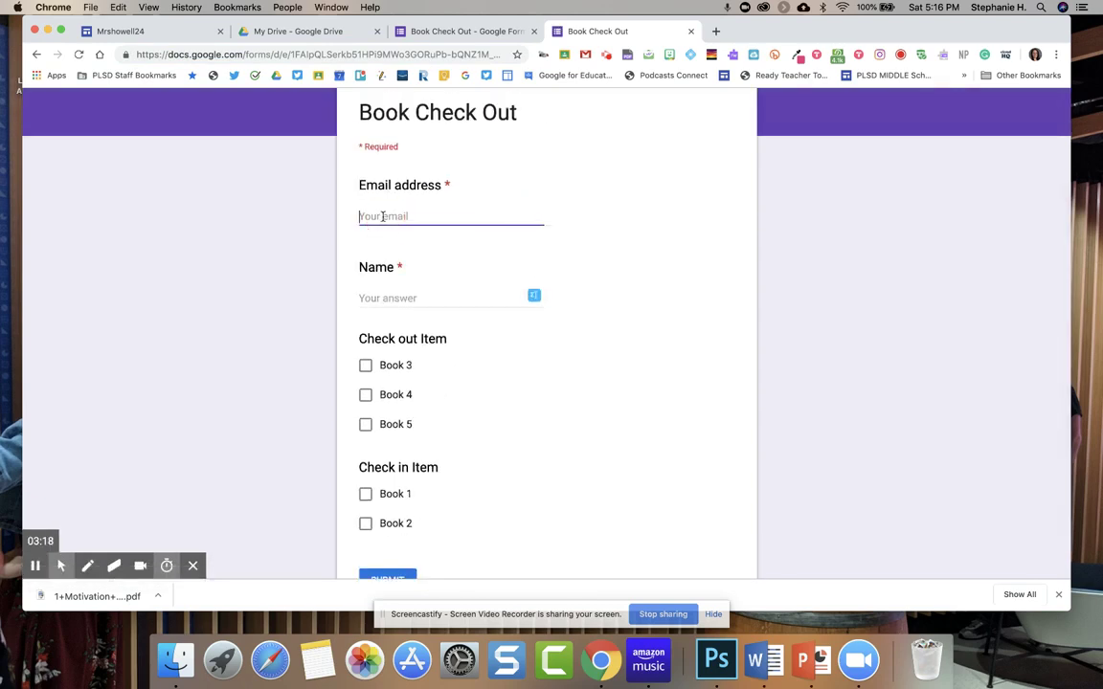
left_click(392, 248)
left_click(401, 307)
type("Stephanie")
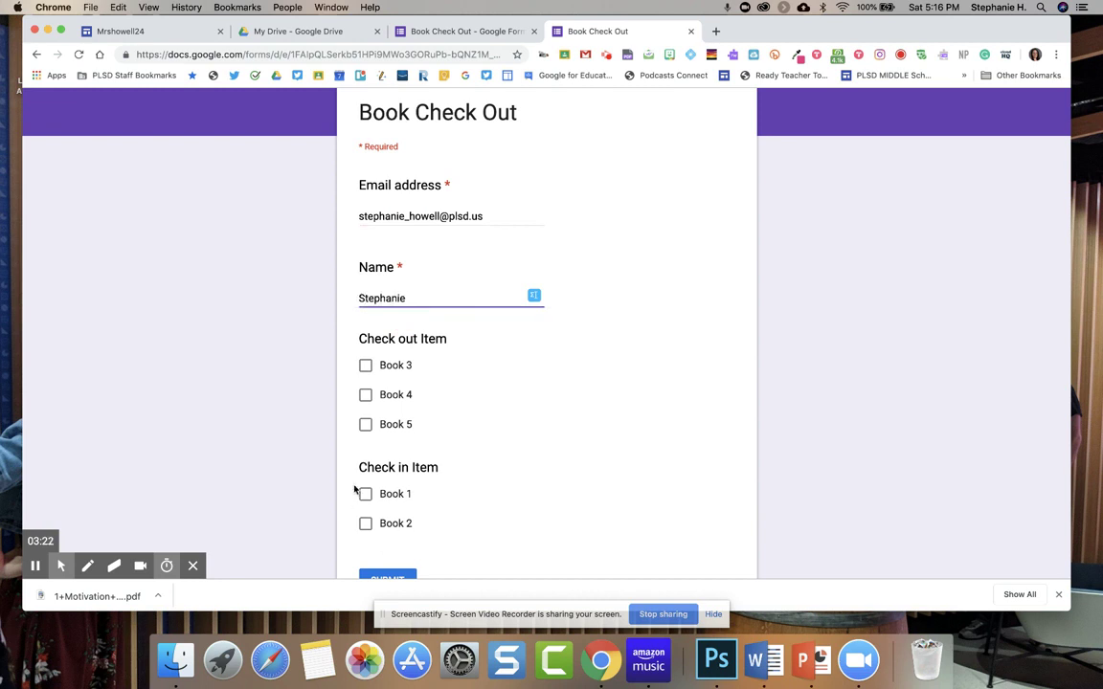
left_click(364, 493)
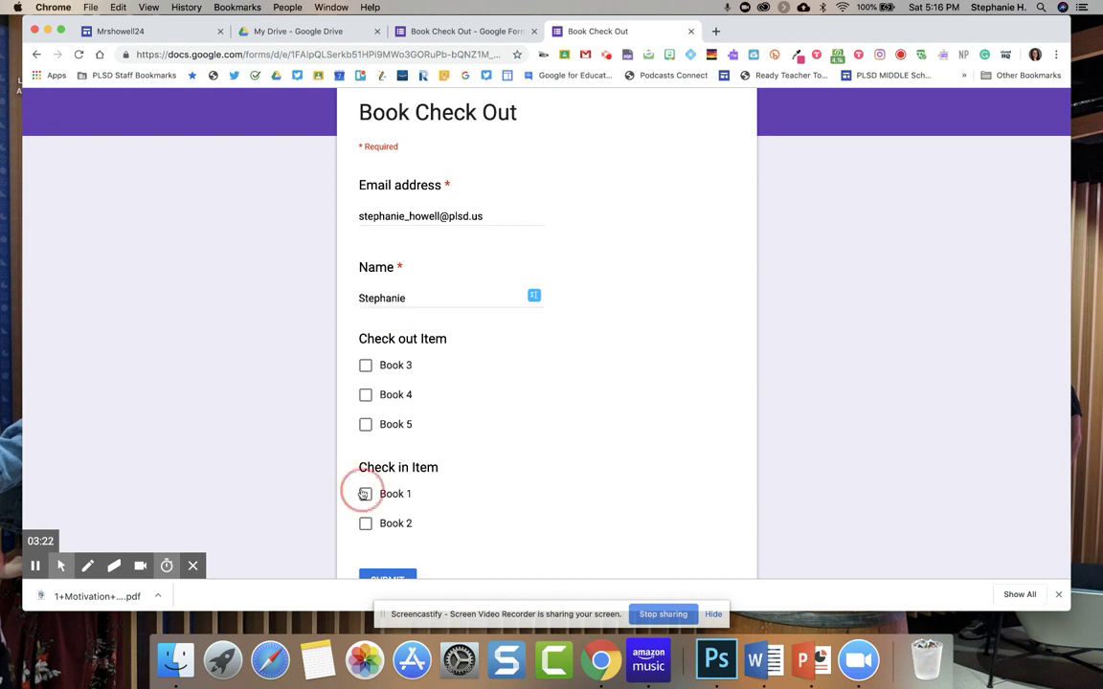
scroll(361, 494, "down", 2)
left_click(380, 508)
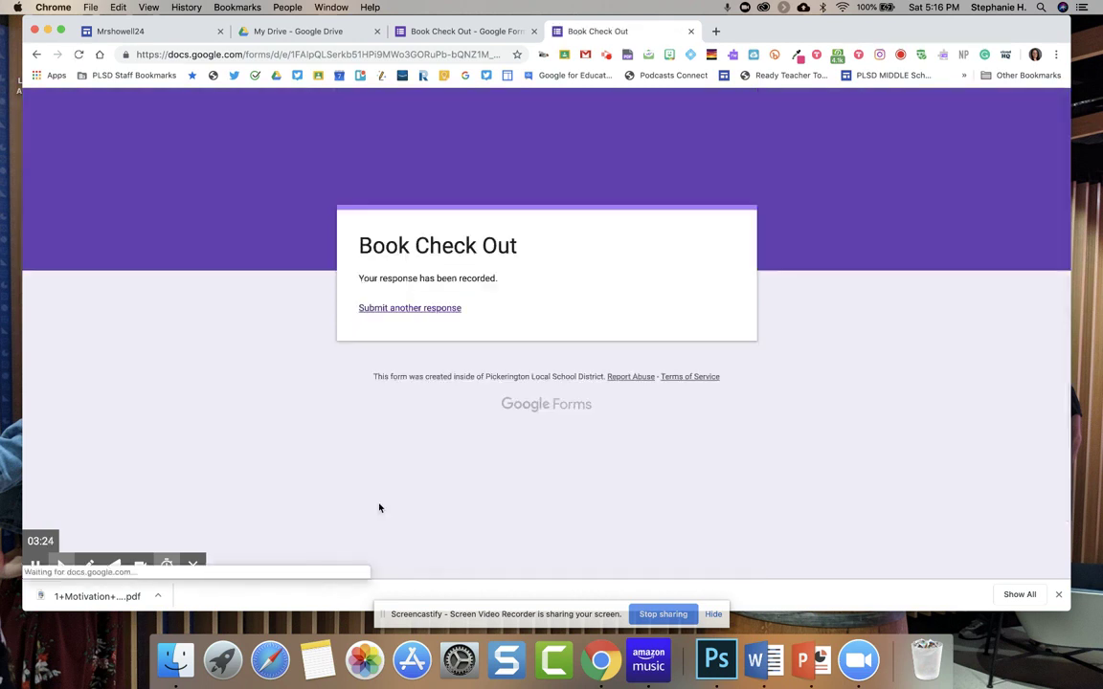
left_click(424, 312)
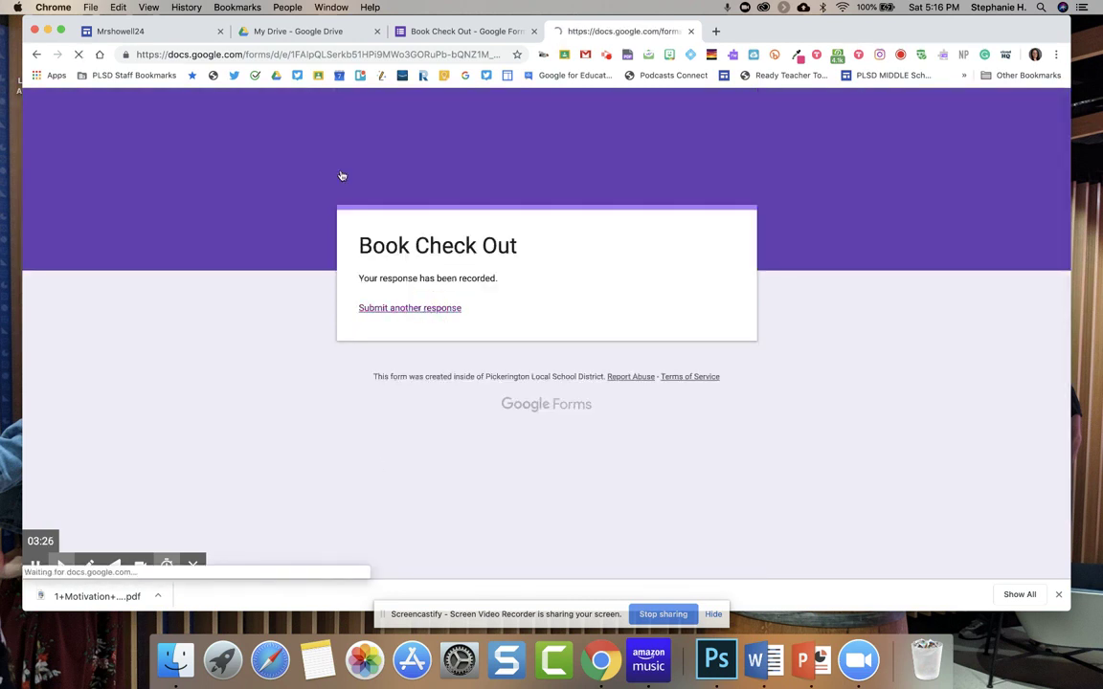
Reload the form to confirm the refreshed book lists, then return to the editor.
left_click(81, 56)
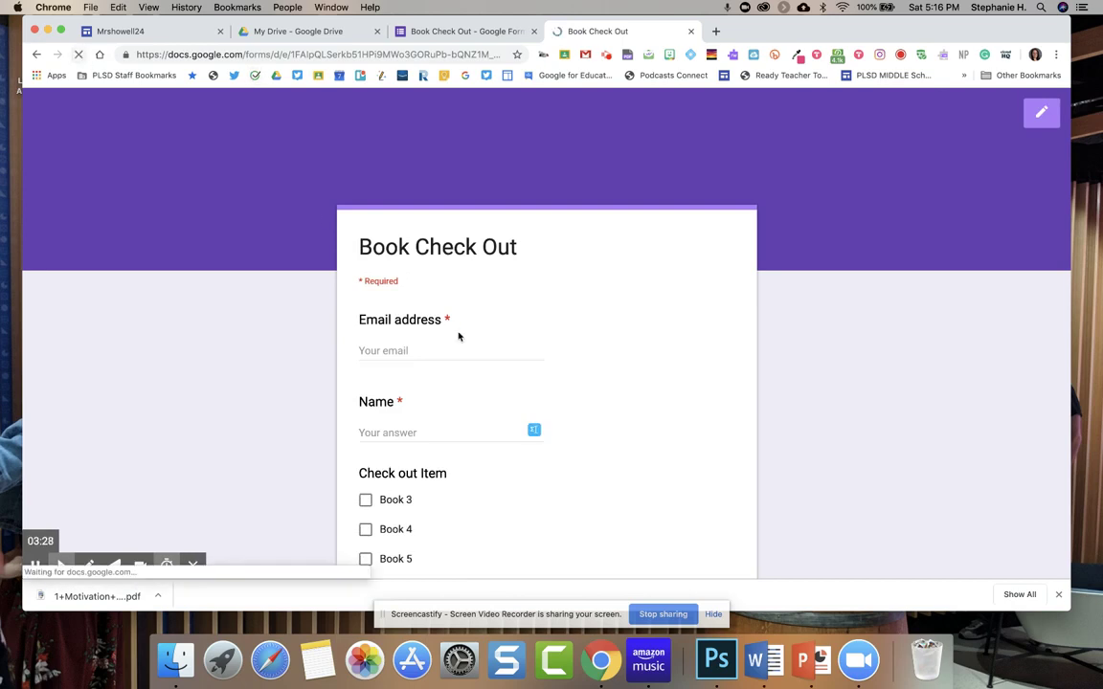
scroll(329, 355, "down", 3)
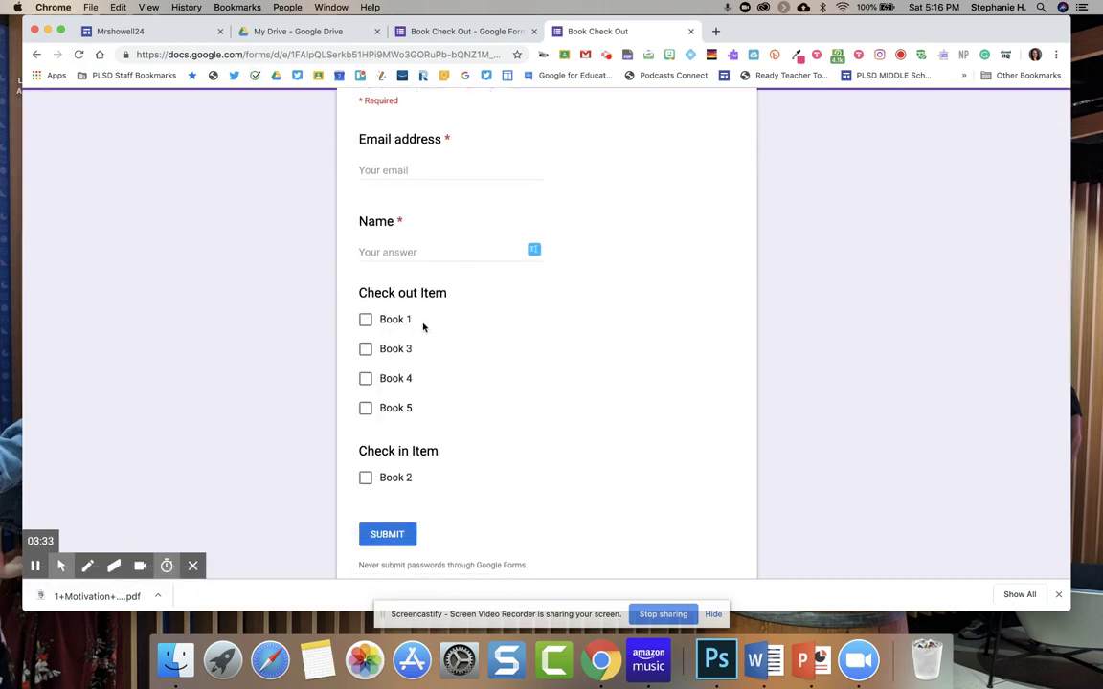
scroll(411, 317, "up", 3)
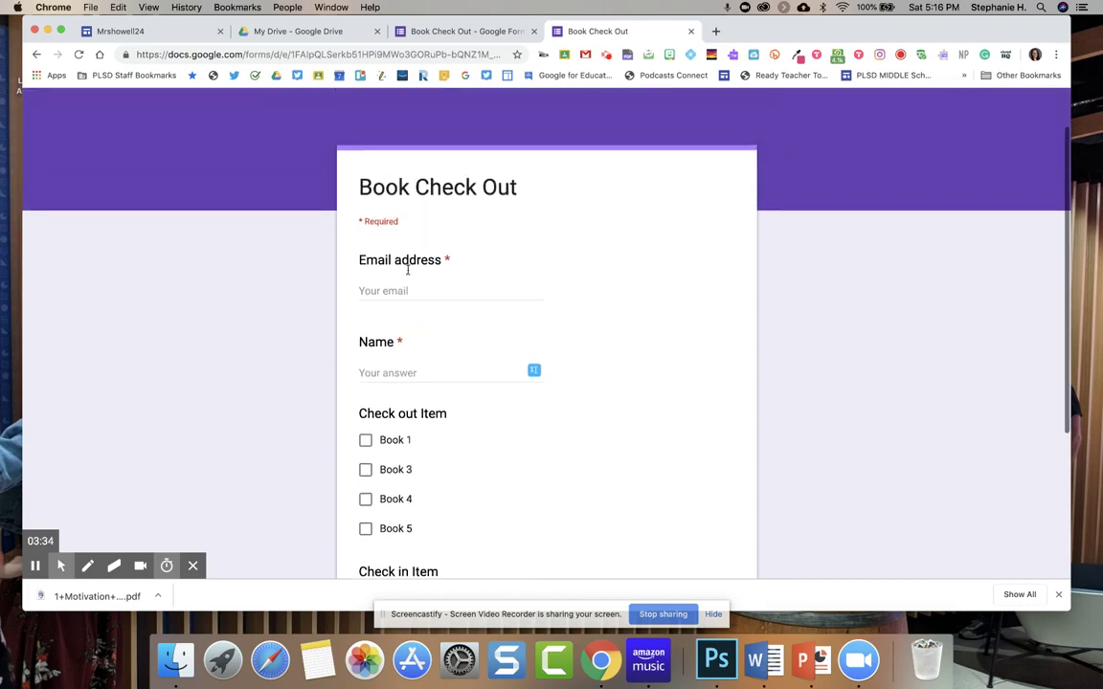
left_click(440, 33)
From the Responses tab, create a new linked spreadsheet, Book Check Out (Responses).
scroll(556, 227, "up", 3)
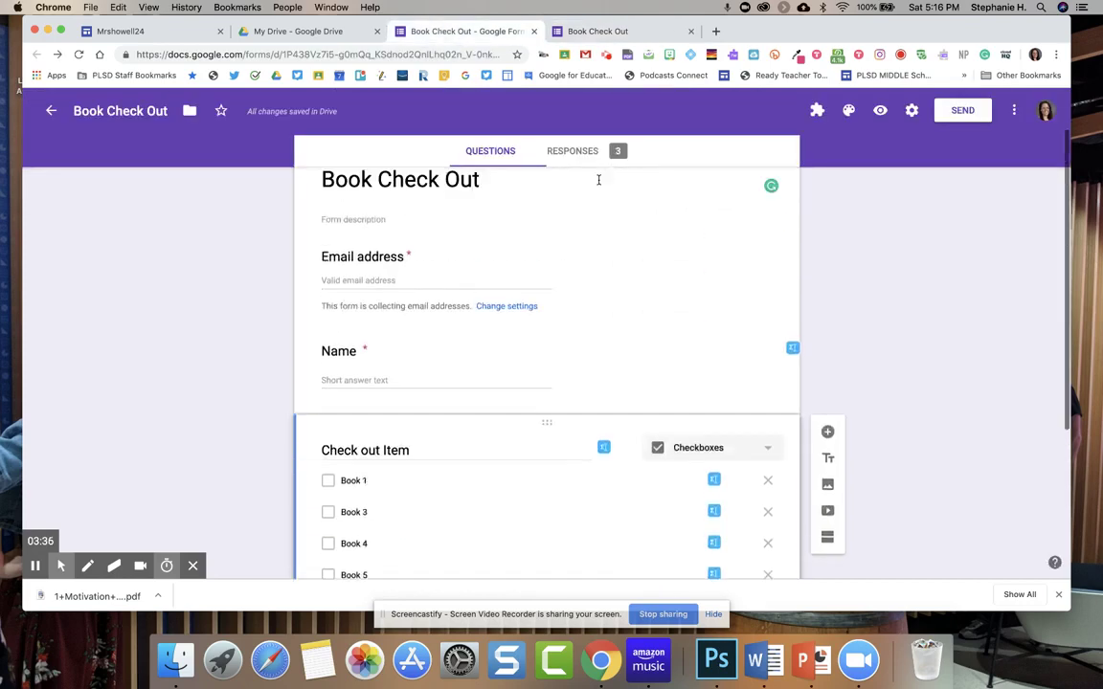
scroll(598, 182, "up", 2)
left_click(603, 192)
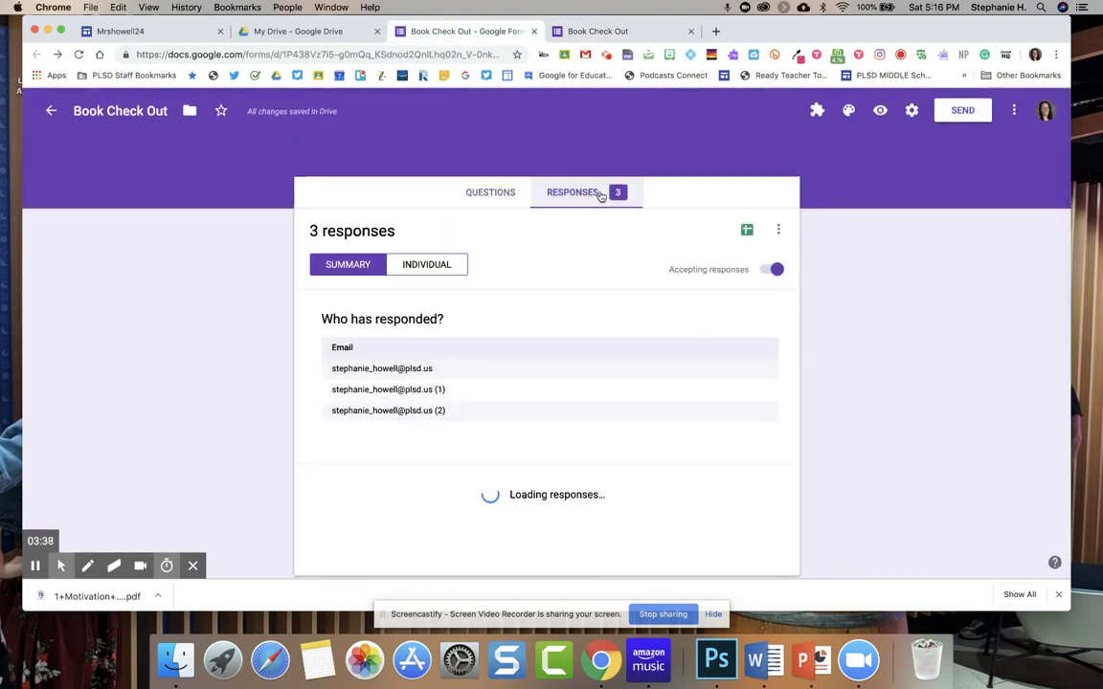
left_click(747, 230)
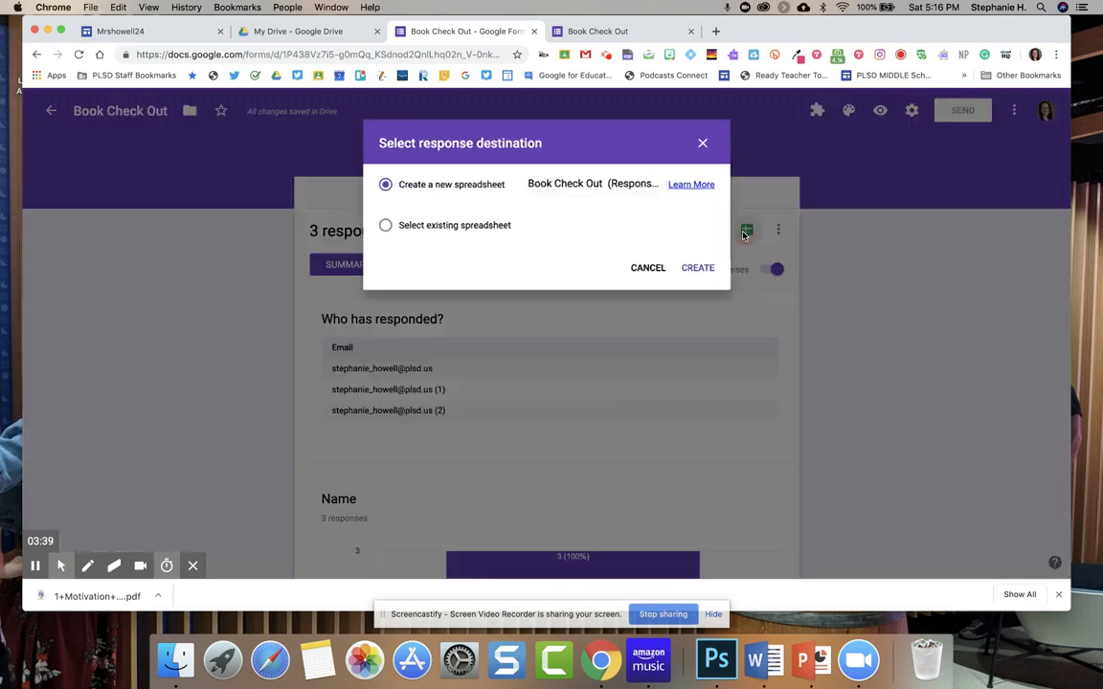
left_click(699, 269)
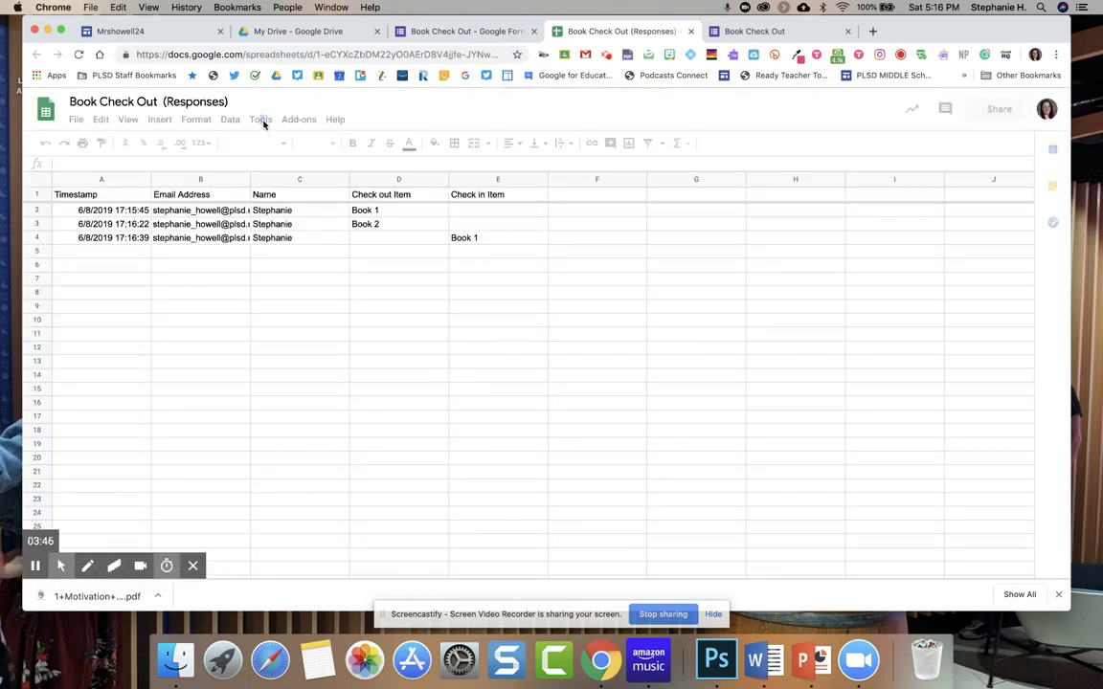
Fill rows 2 and 4, the Book 1 check-out and check-in entries, with light green.
left_click(262, 124)
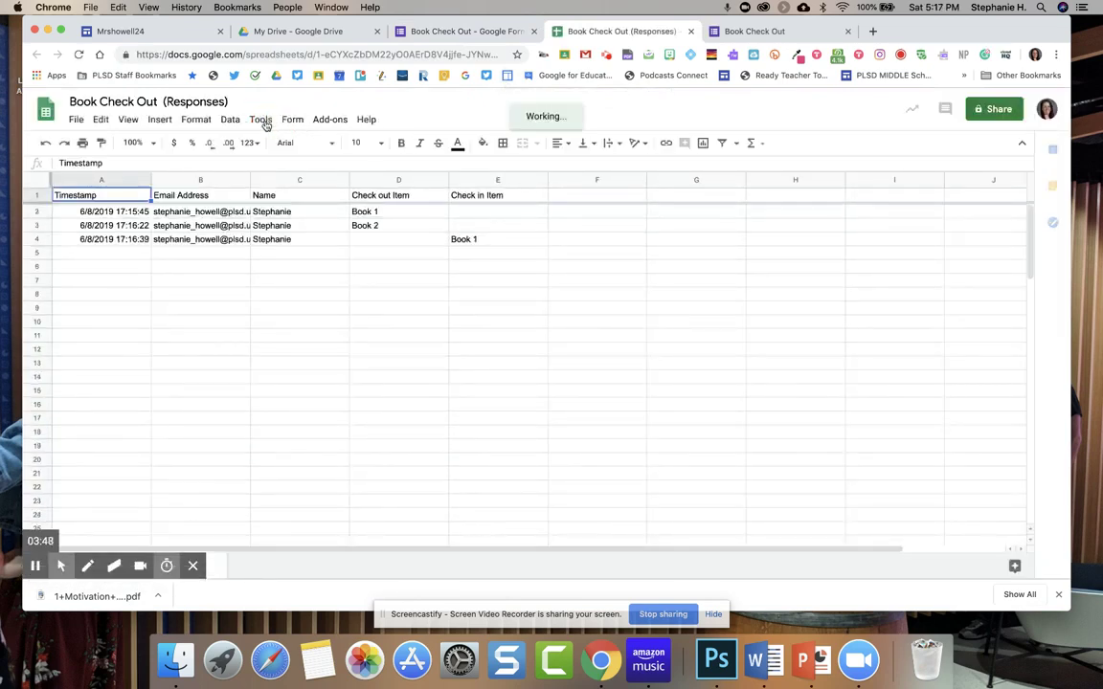
left_click(38, 210)
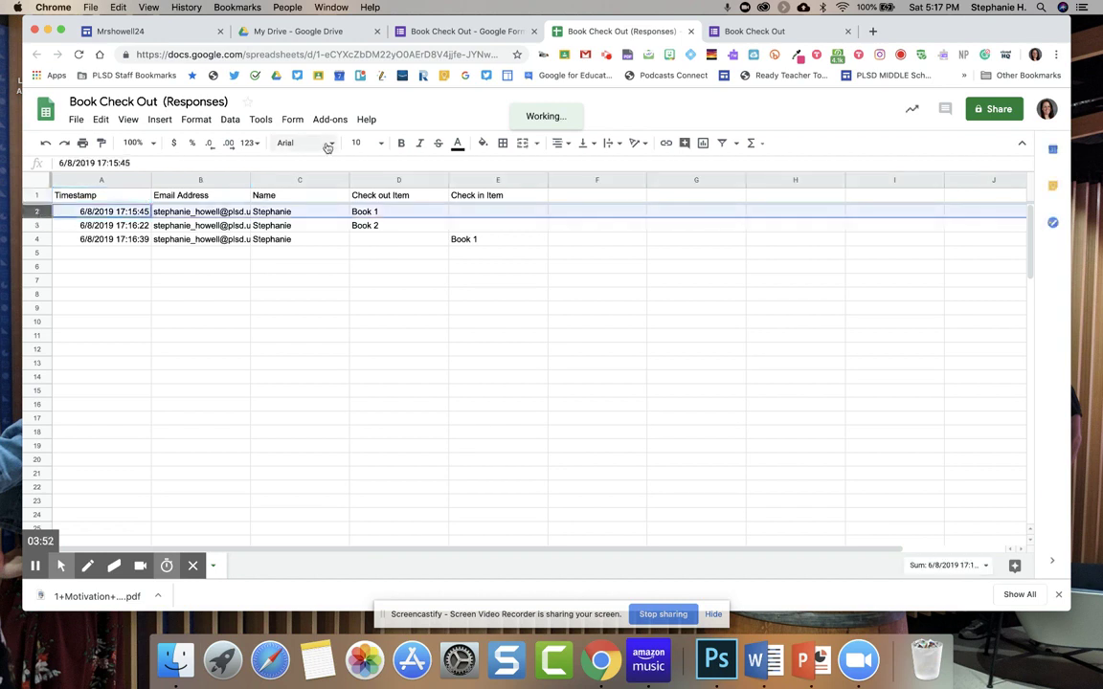
left_click(483, 143)
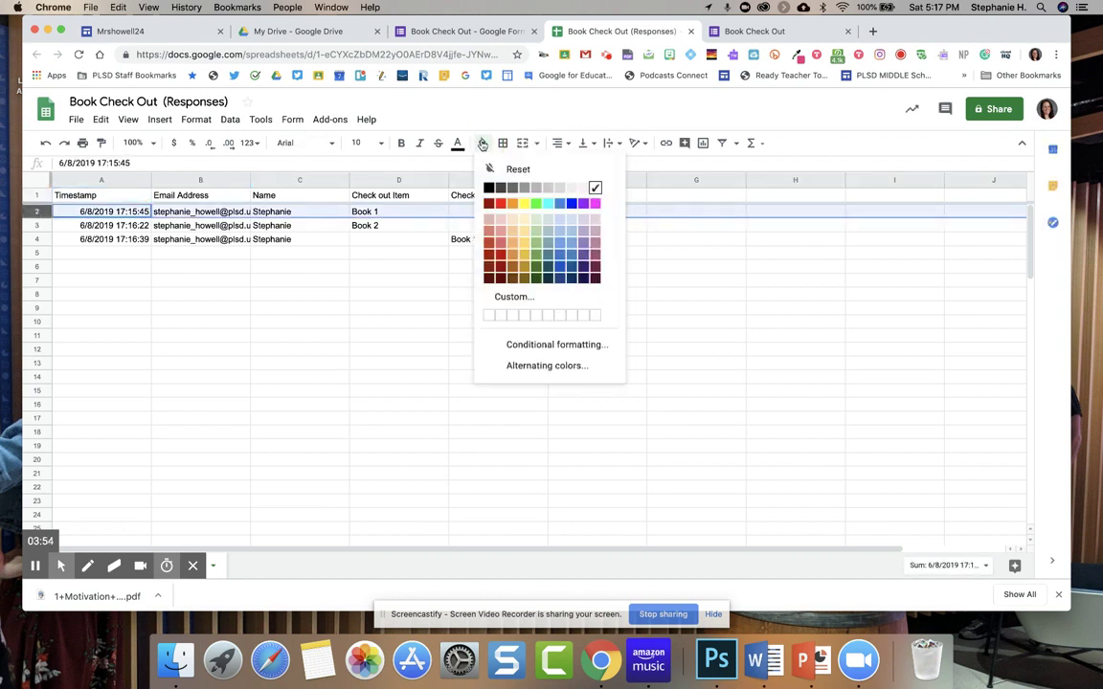
left_click(533, 237)
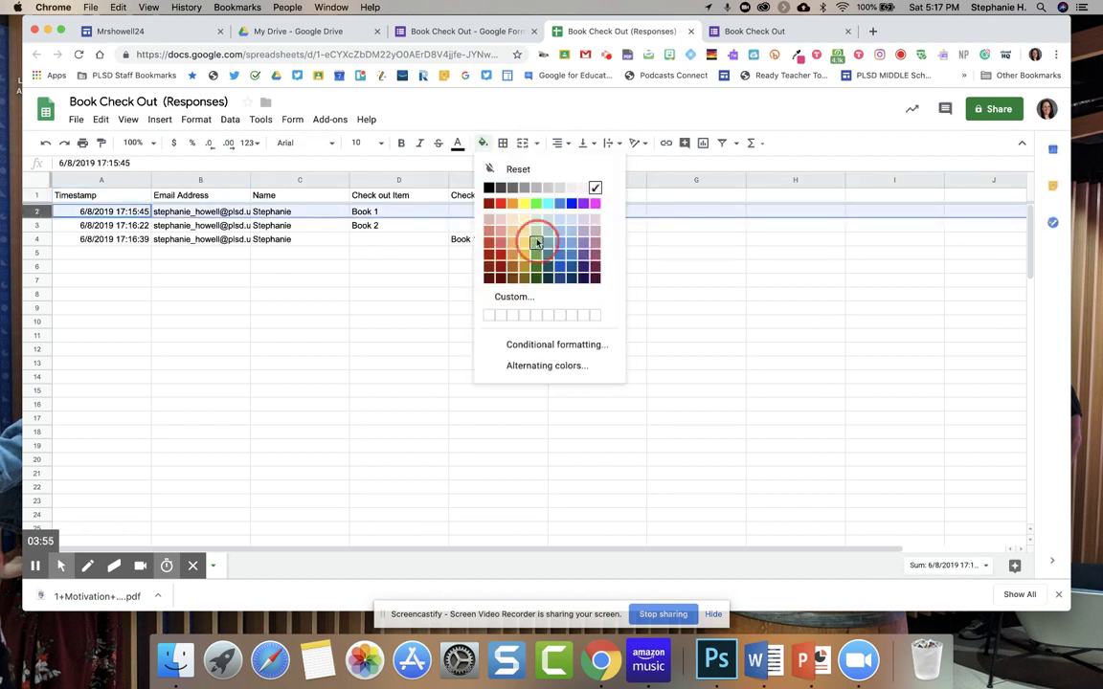
left_click(36, 238)
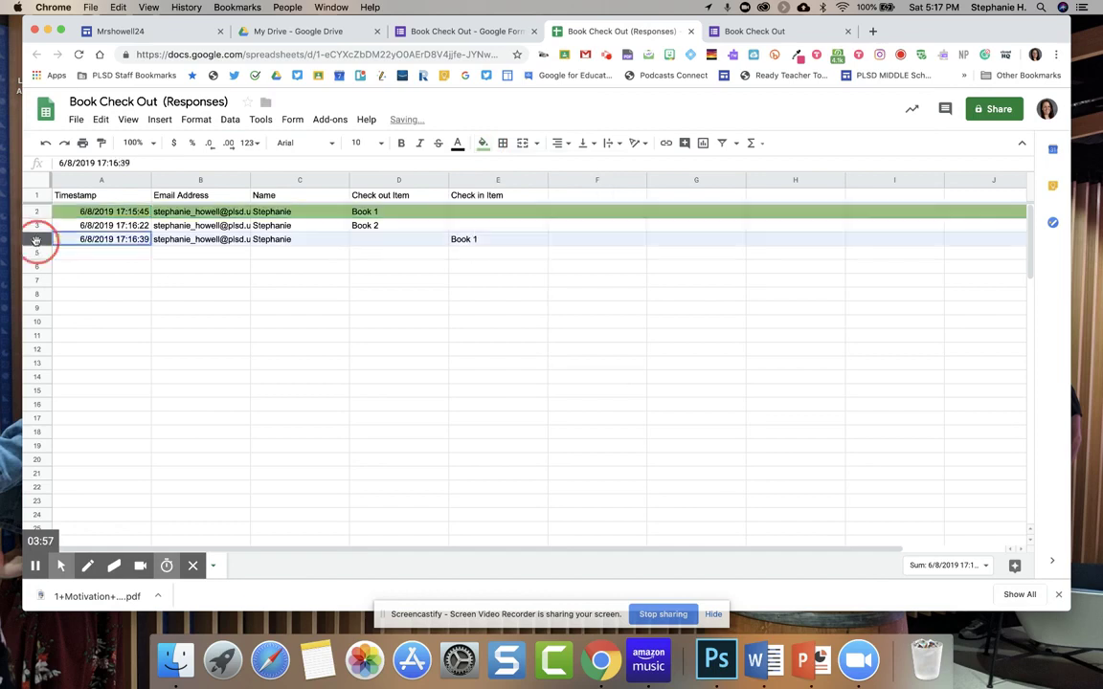
left_click(481, 142)
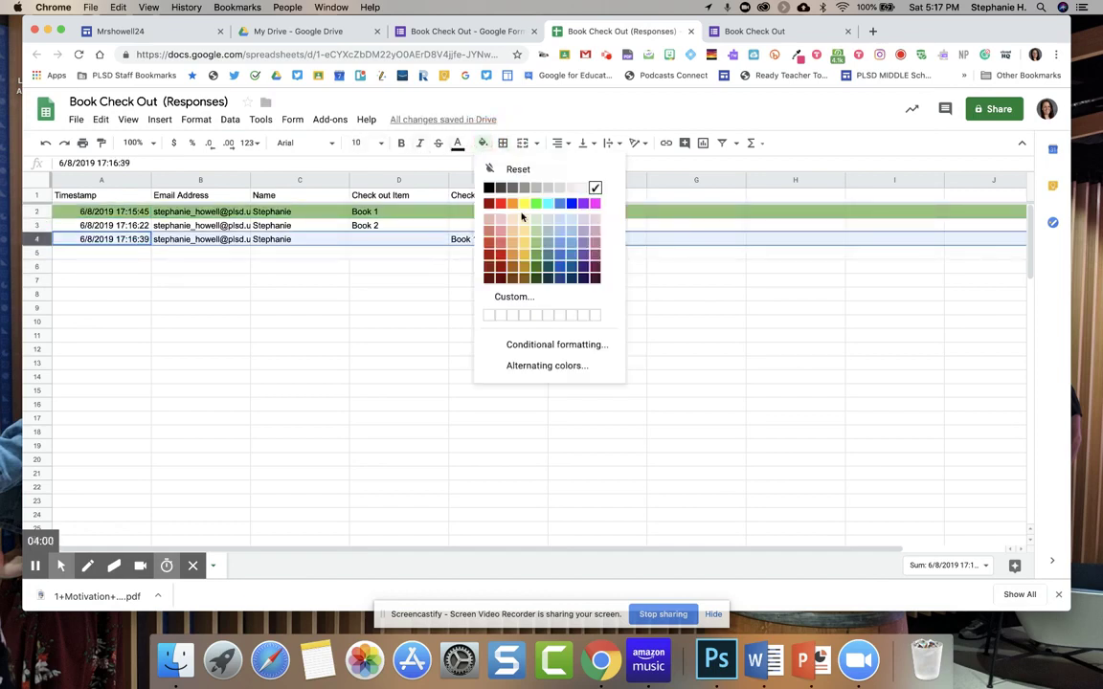
left_click(534, 231)
left_click(297, 293)
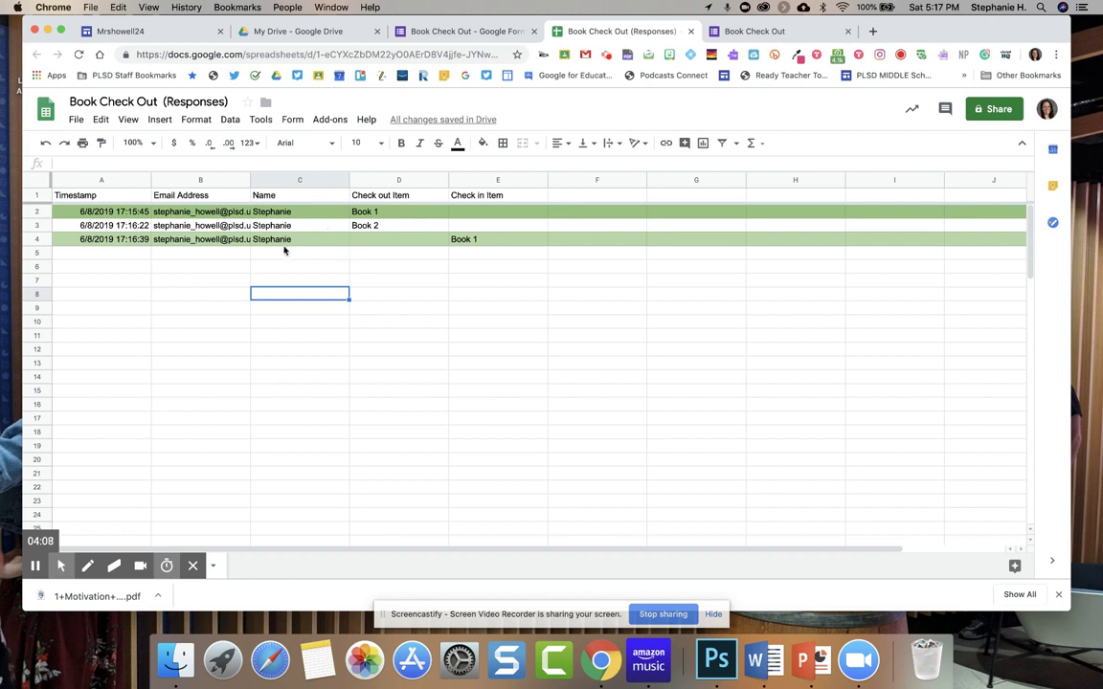
left_click(598, 198)
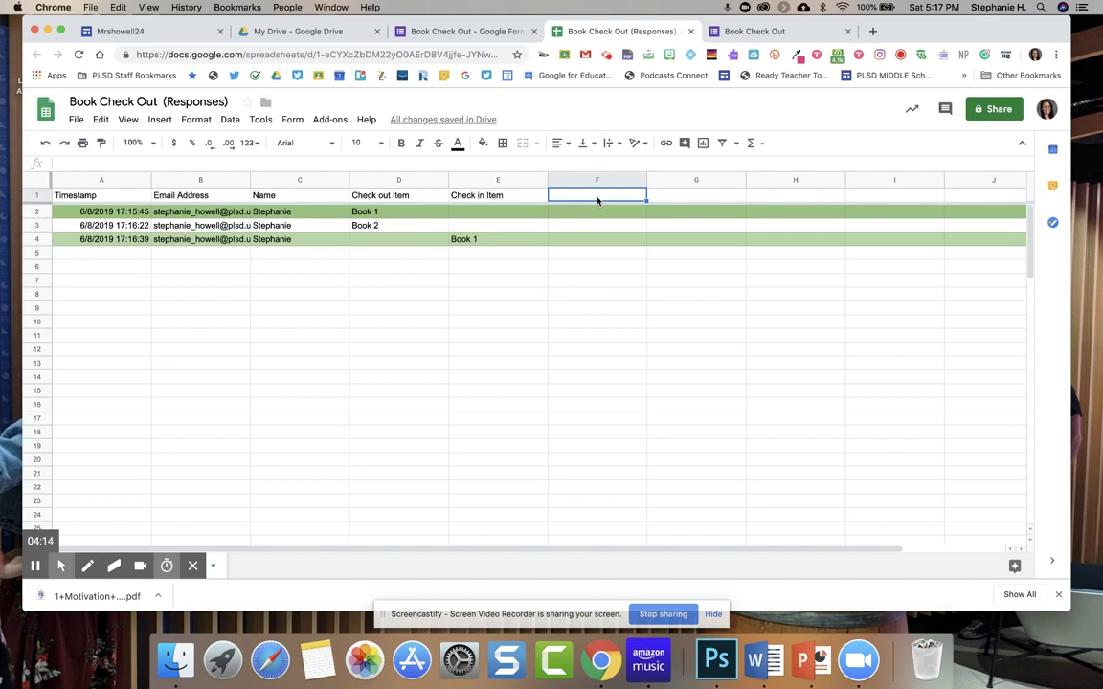
Head column F 'Items still out', enter YEs, No, Yes in F2–F4, and turn on a filter.
type("Items still out")
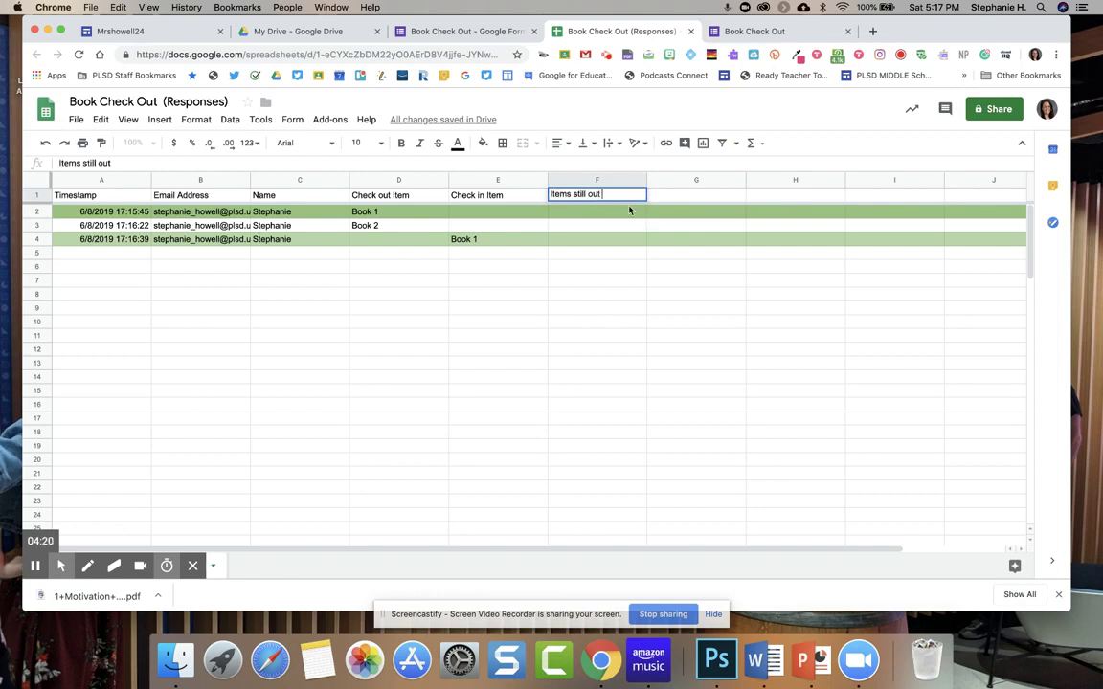
left_click(629, 208)
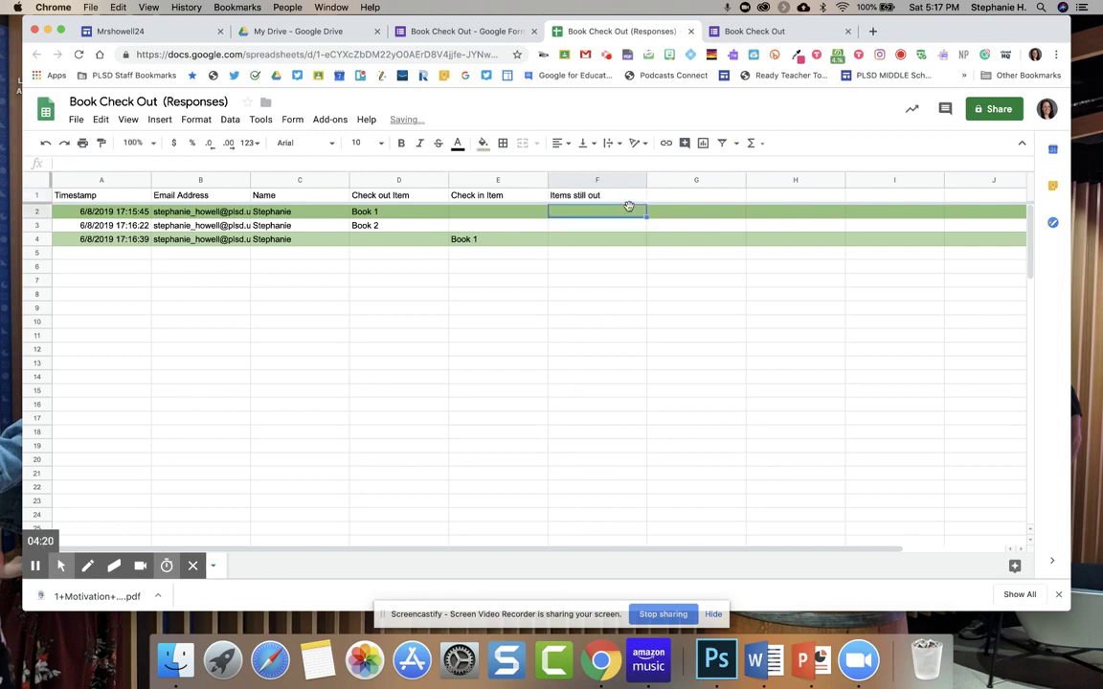
type("YEs")
key("Return")
type("No")
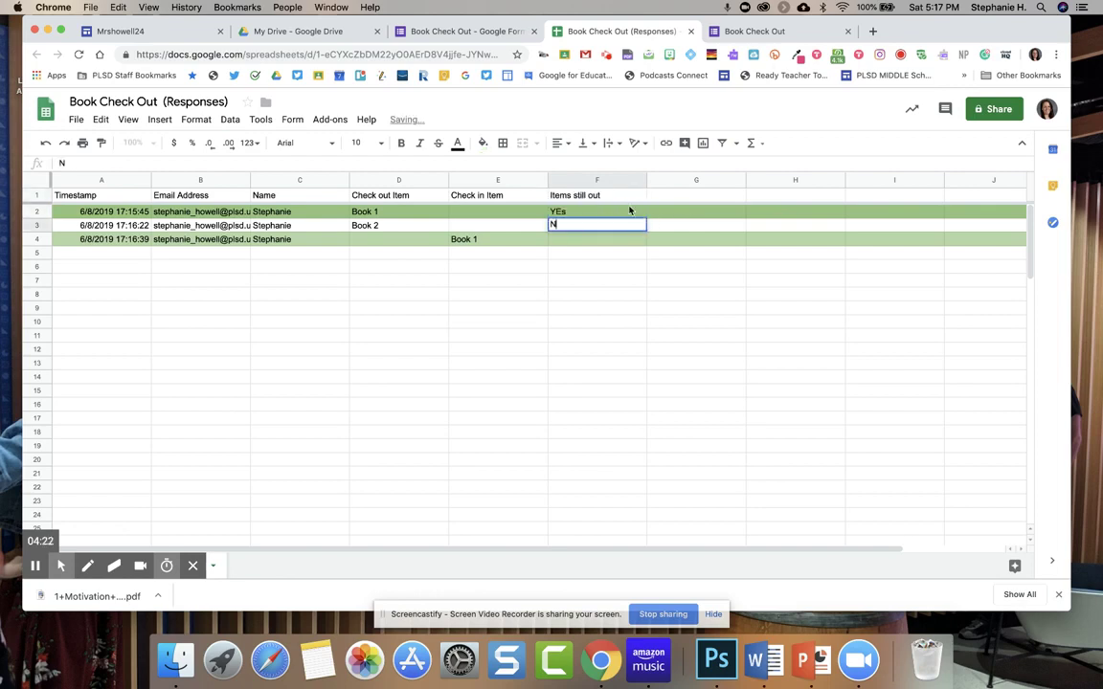
key("Tab")
key("Return")
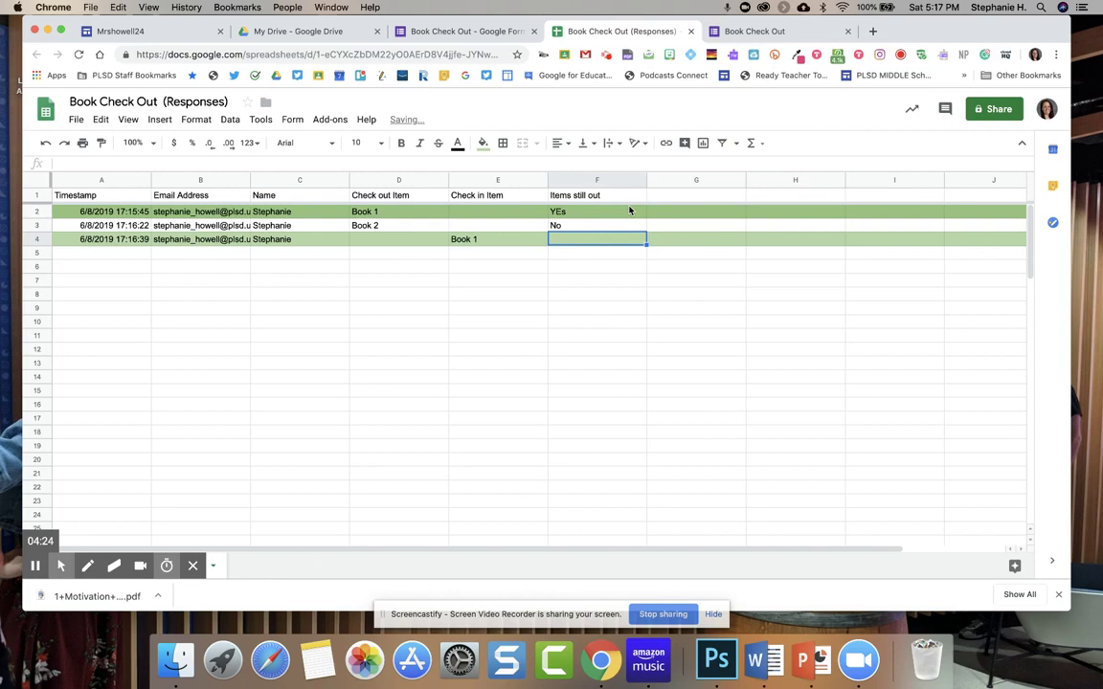
type("Yes")
left_click(620, 196)
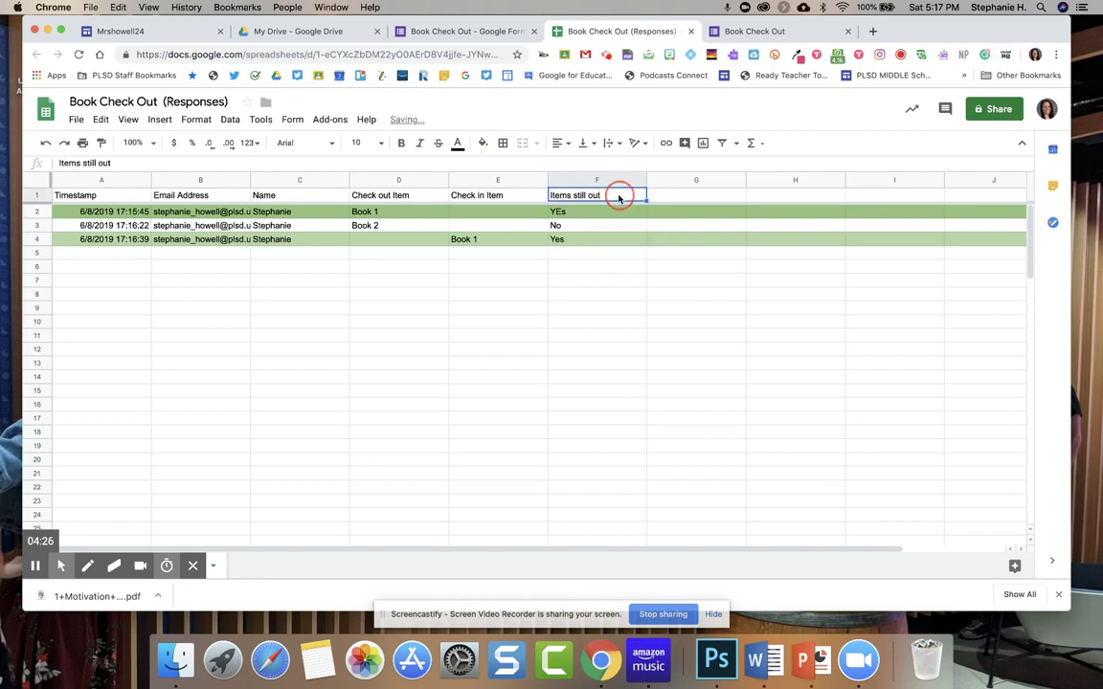
left_click(605, 179)
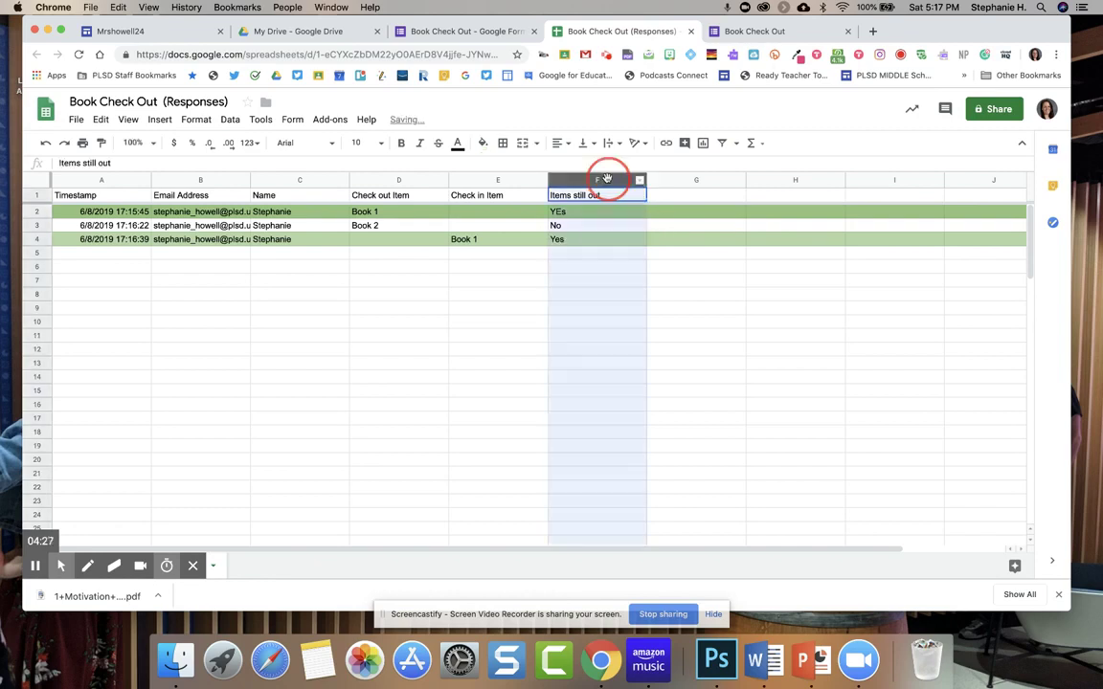
left_click(724, 144)
Sort by Items still out A→Z, then correct the values to No in F3 and Yes in F2.
left_click(638, 195)
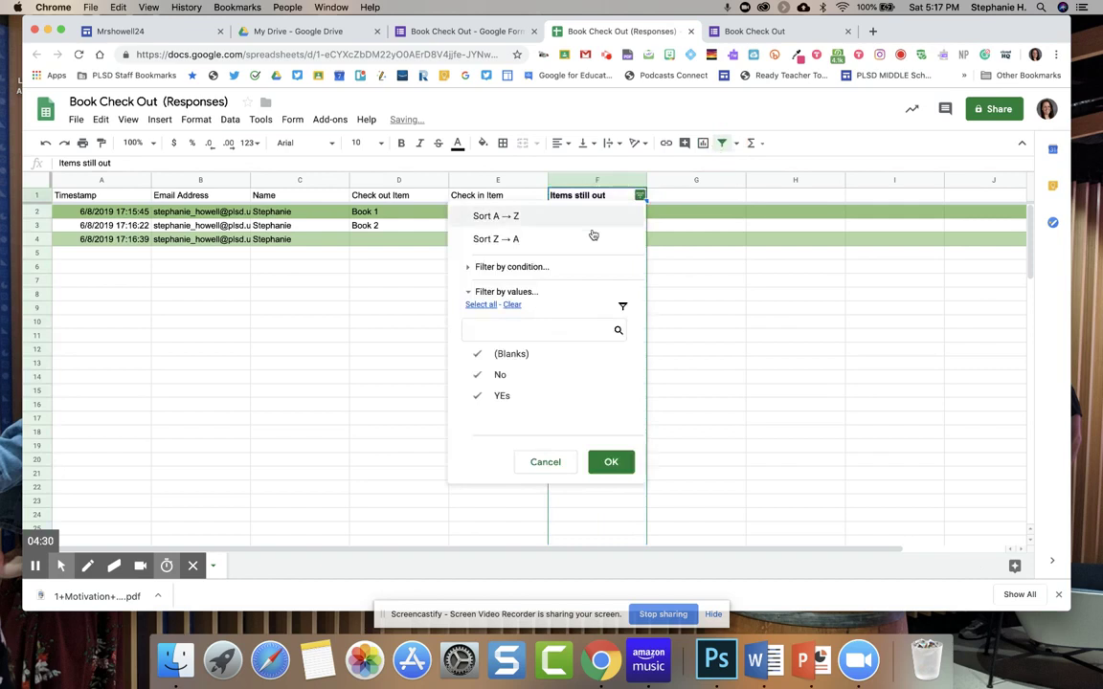
left_click(570, 216)
left_click(558, 211)
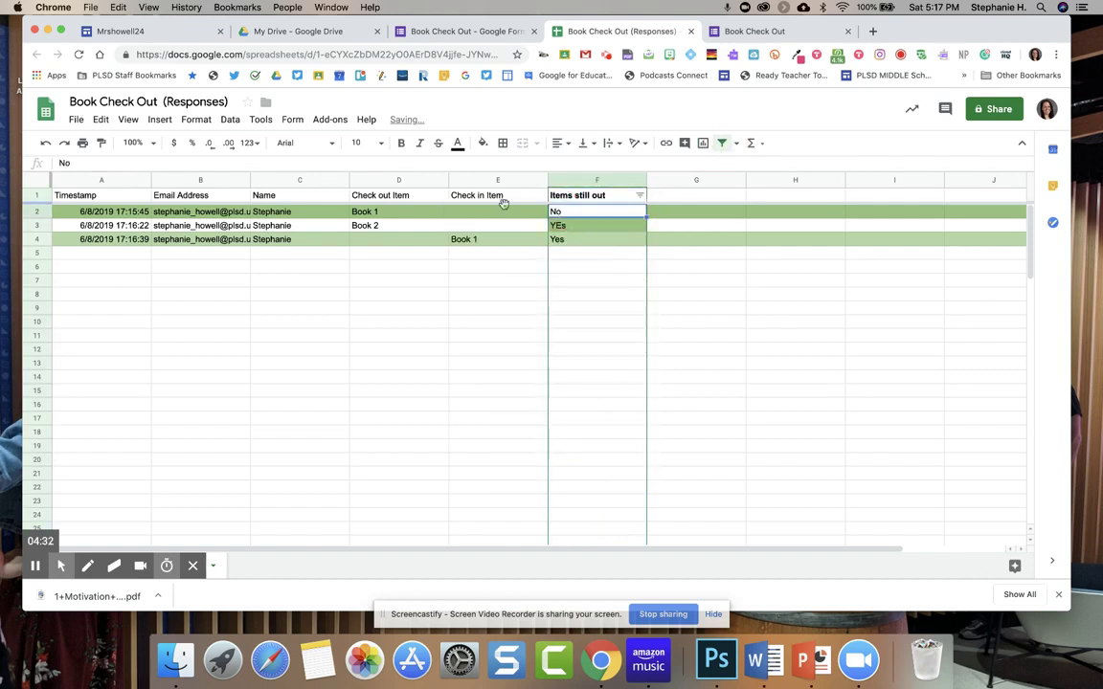
key("Delete")
left_click(565, 225)
type("N")
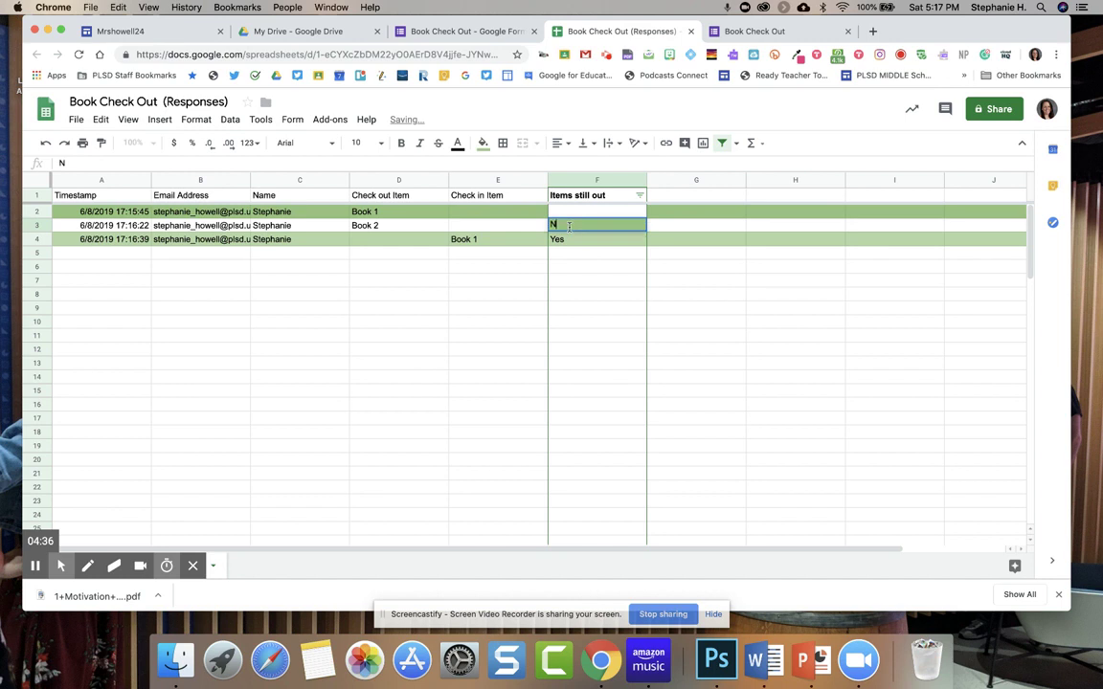
type("o")
left_click(582, 216)
type("Yes")
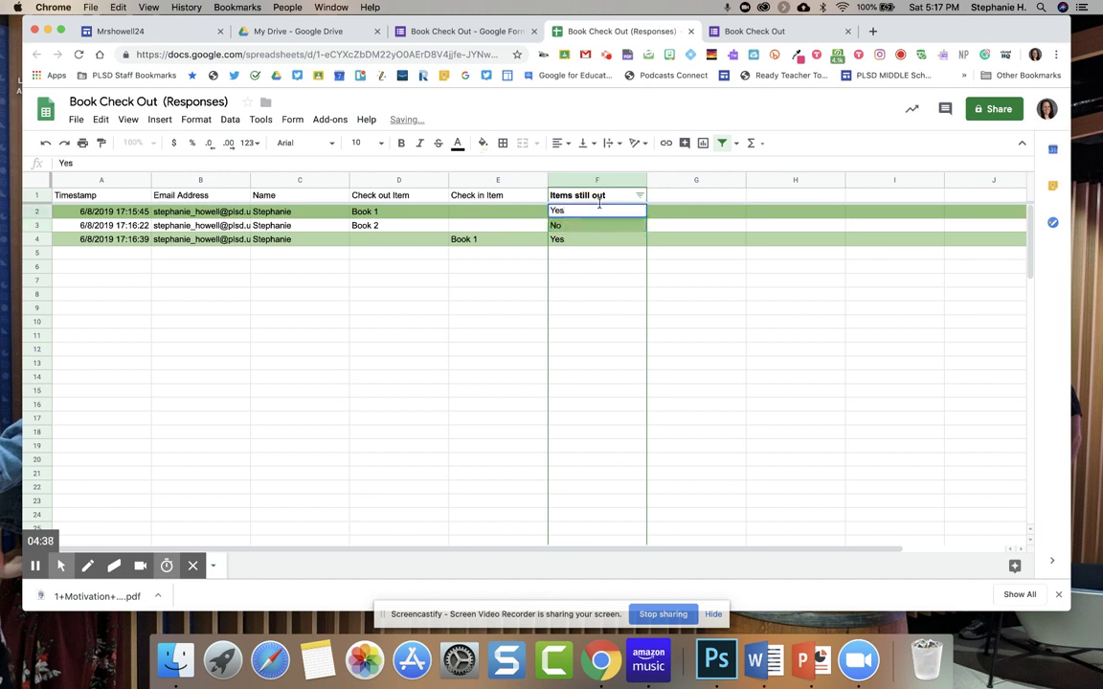
Recreate the filter, sort Items still out A→Z again, and return to the Forms responses summary.
left_click(722, 142)
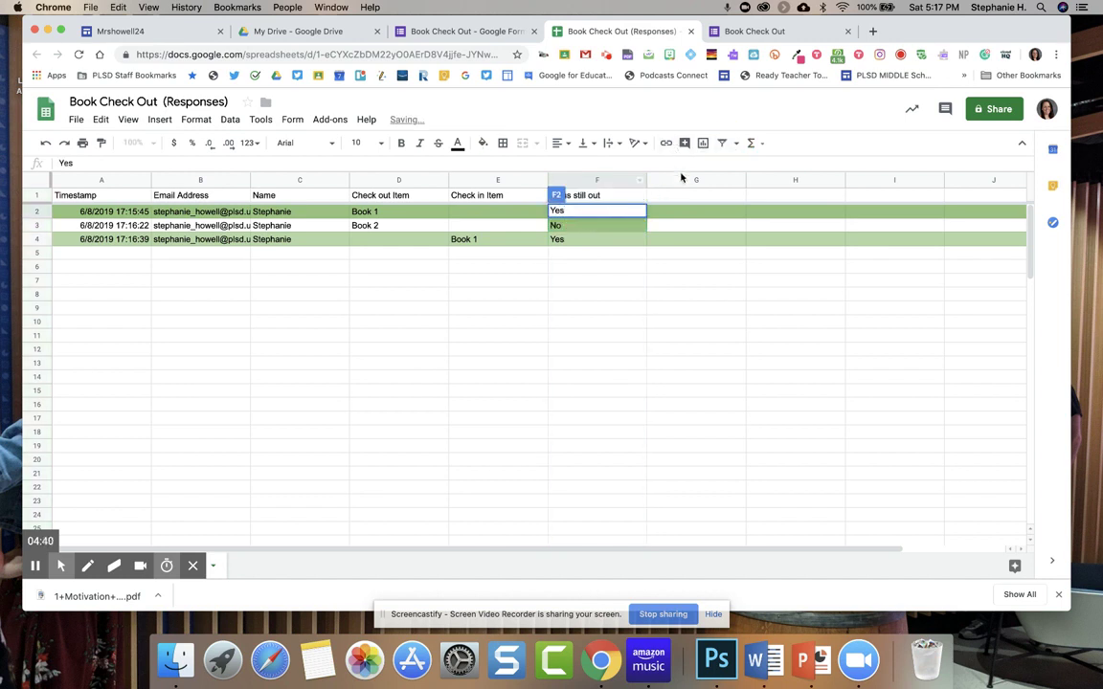
left_click(721, 143)
left_click(639, 196)
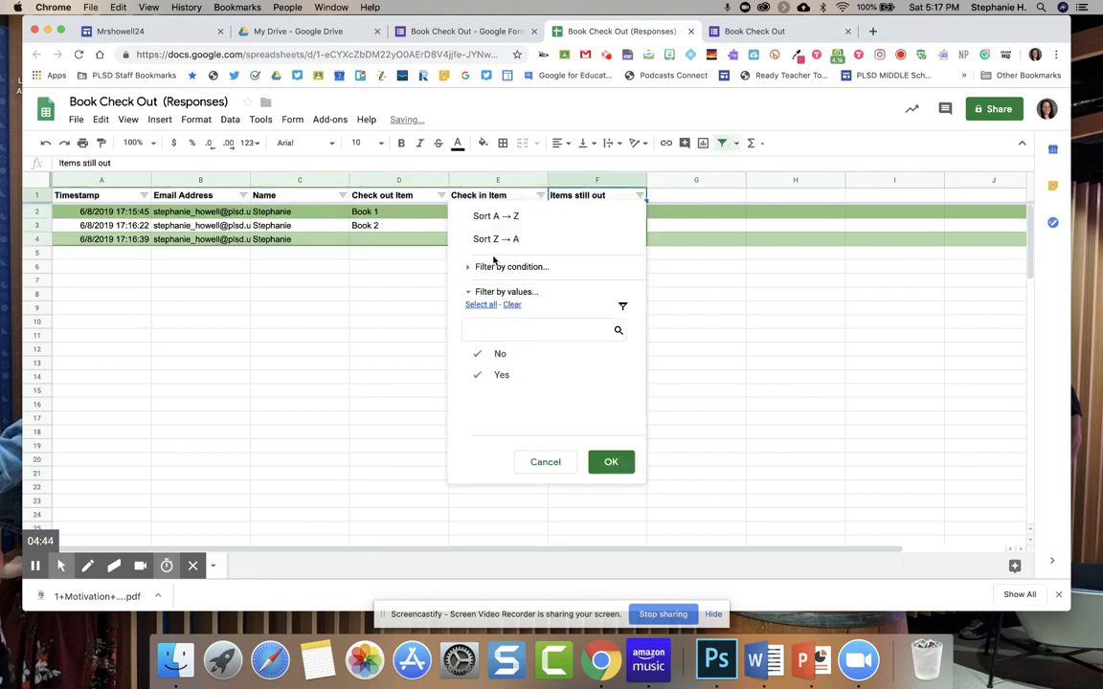
left_click(490, 216)
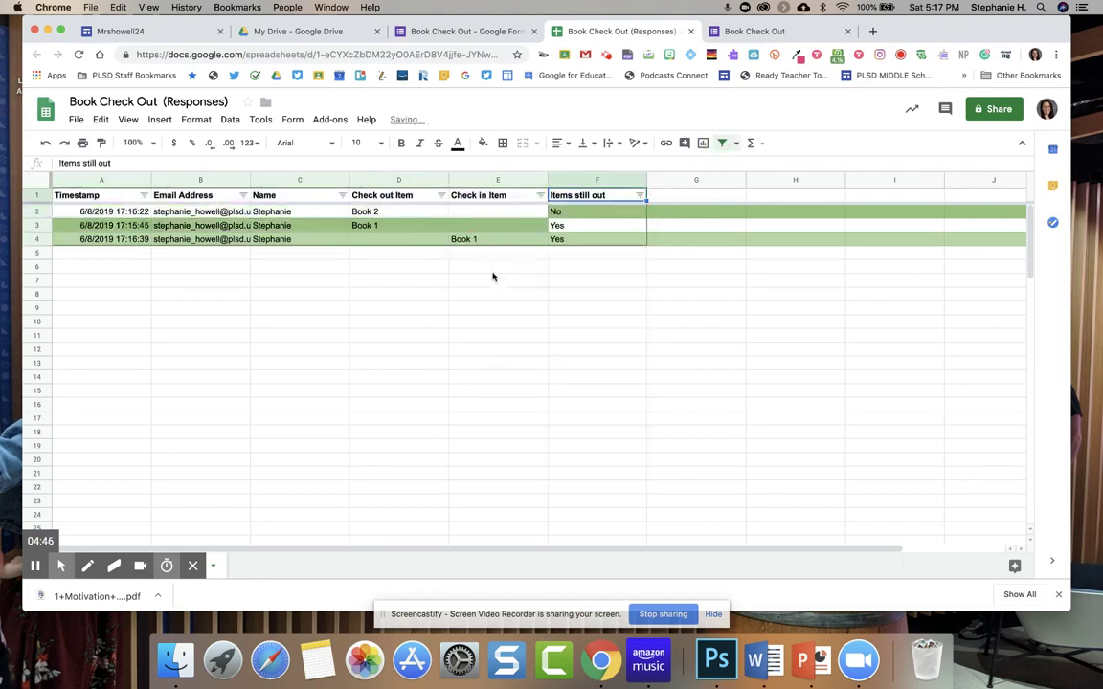
left_click(491, 350)
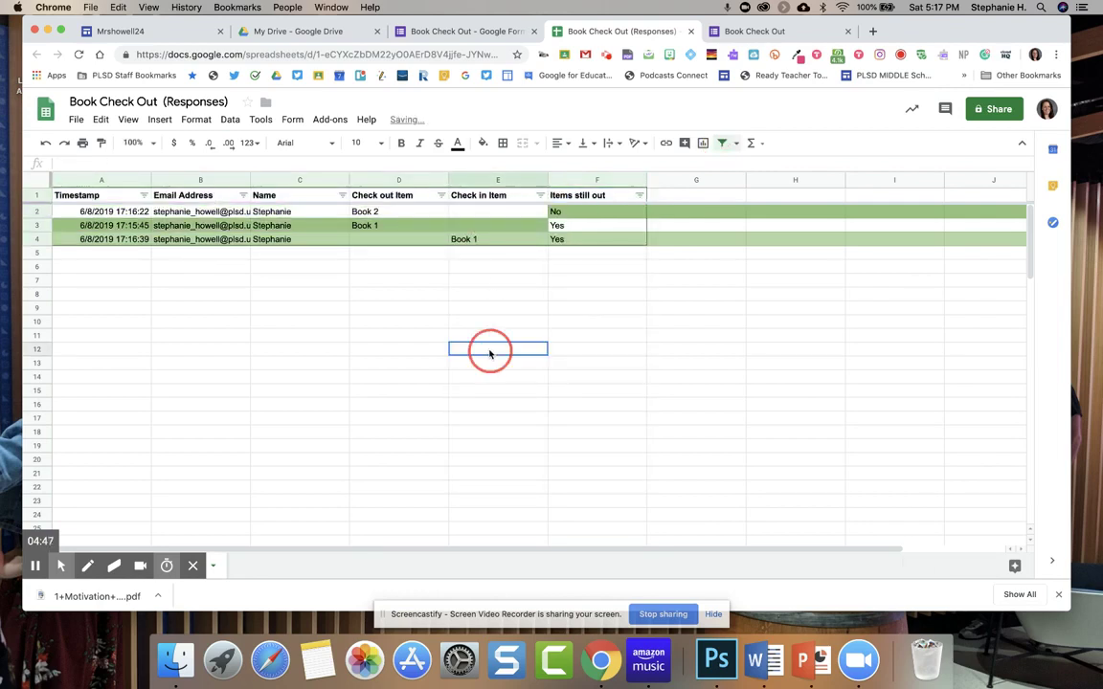
left_click(369, 215)
left_click(357, 225)
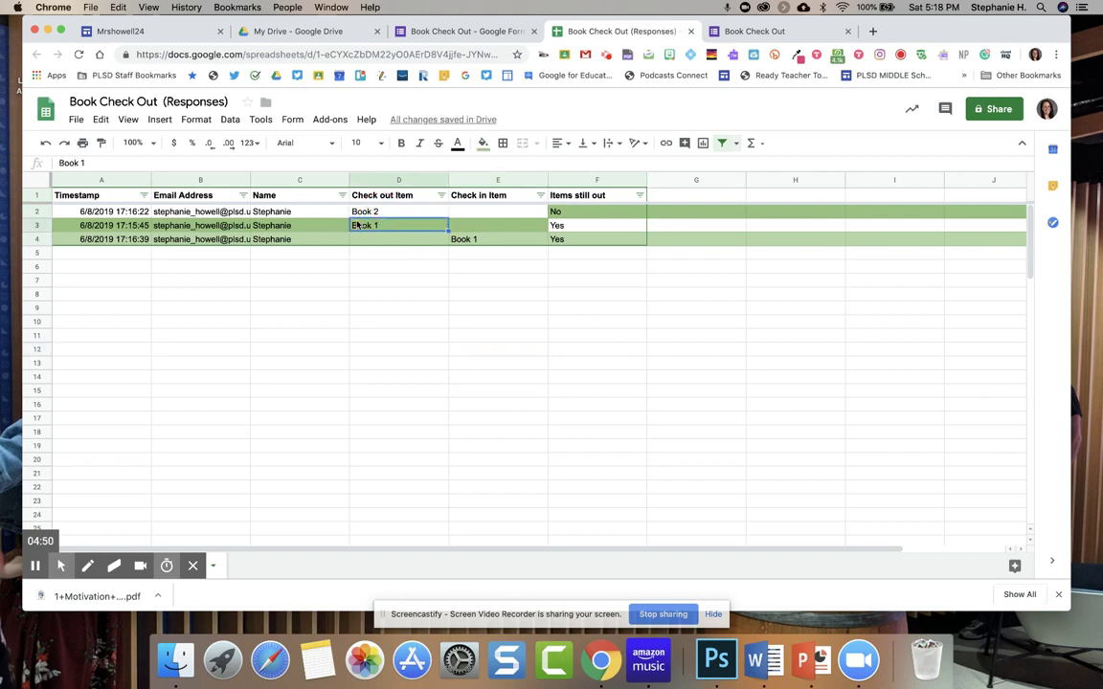
left_click(302, 213)
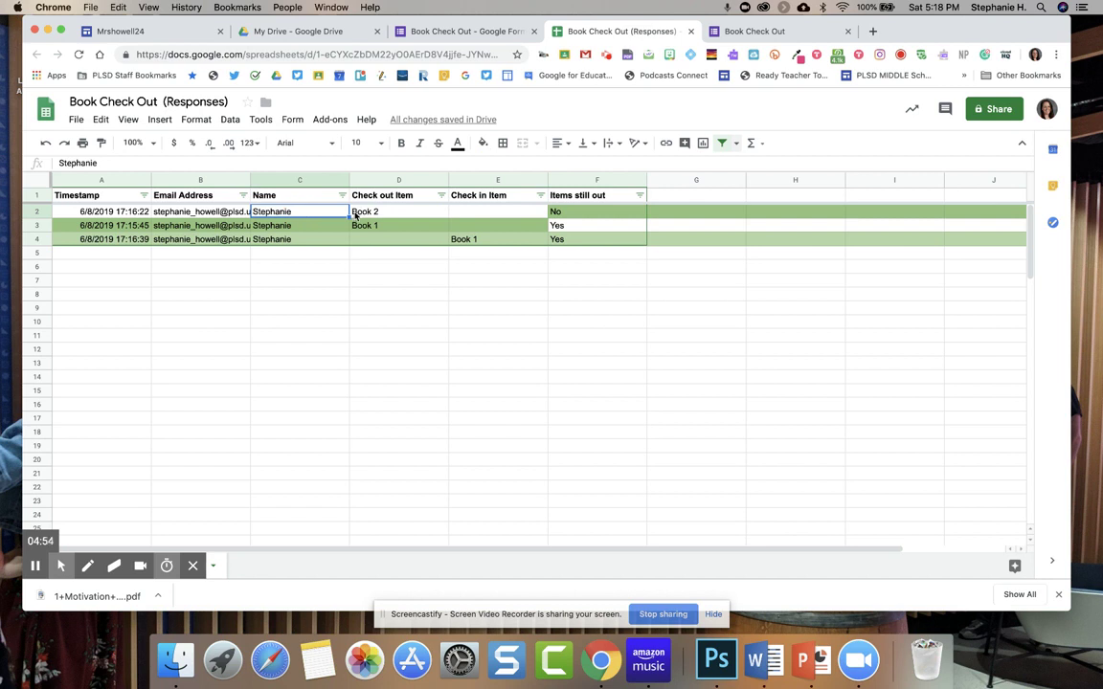
left_click(428, 34)
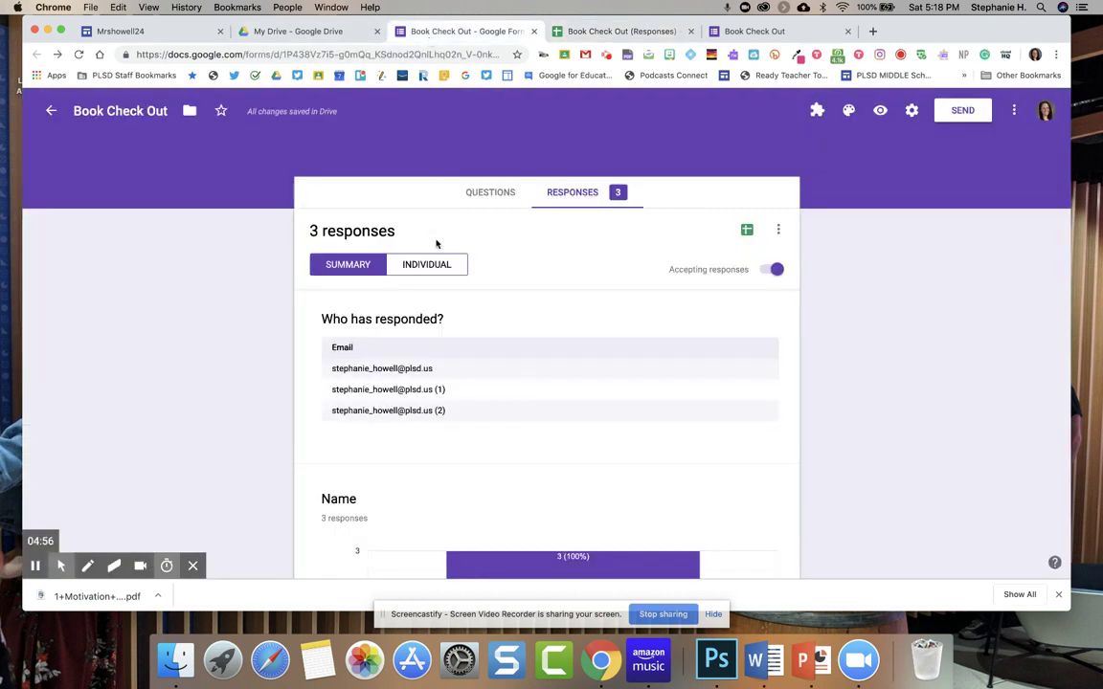